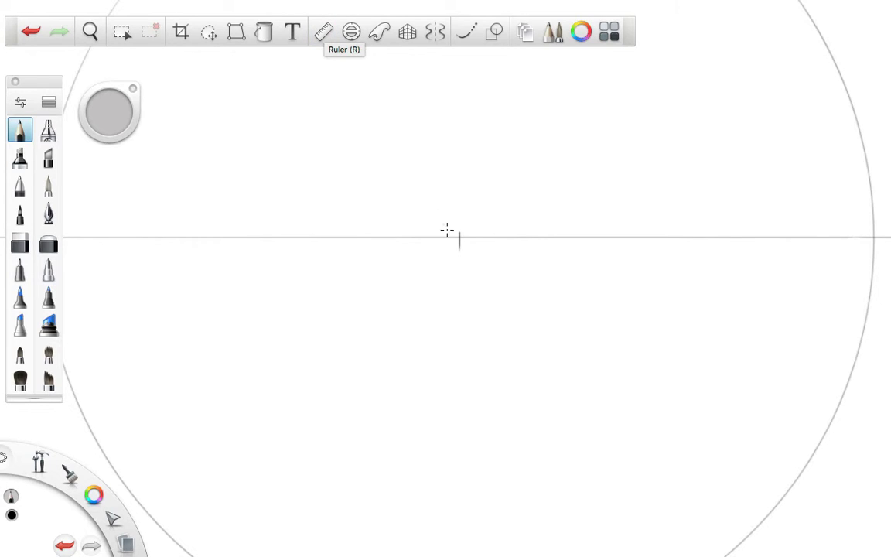
- Draw a vertical centre line and a horizontal base line below the vanishing point, and rule light guides from both base corners to it
{"action": "left_click_drag", "start_coordinate": [458, 278], "coordinate": [460, 484]}
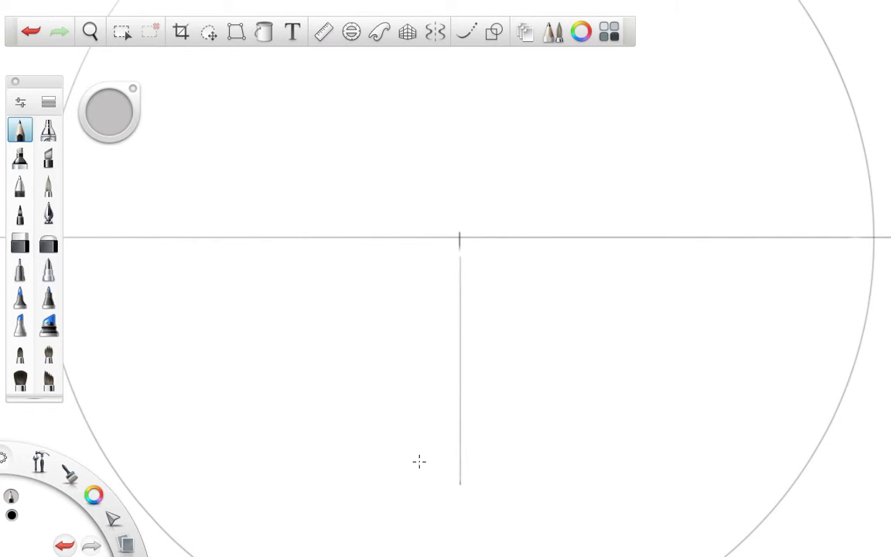
{"action": "left_click_drag", "start_coordinate": [398, 461], "coordinate": [562, 461]}
{"action": "left_click", "coordinate": [328, 35]}
{"action": "left_click_drag", "start_coordinate": [298, 259], "coordinate": [396, 484]}
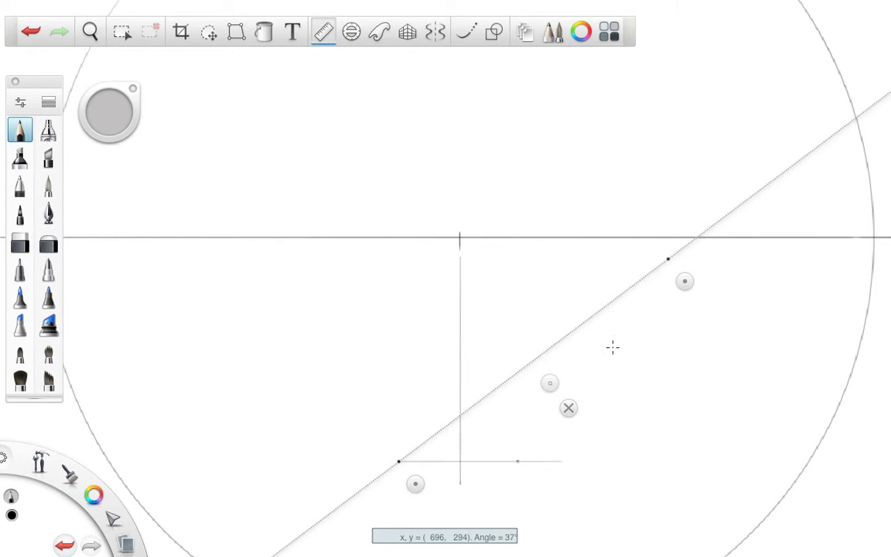
{"action": "left_click_drag", "start_coordinate": [683, 280], "coordinate": [473, 256]}
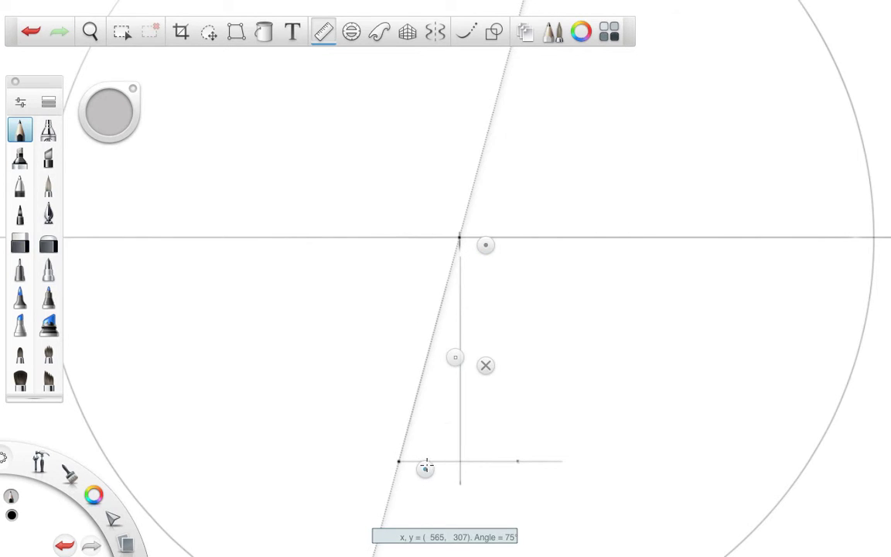
{"action": "left_click_drag", "start_coordinate": [424, 470], "coordinate": [543, 462]}
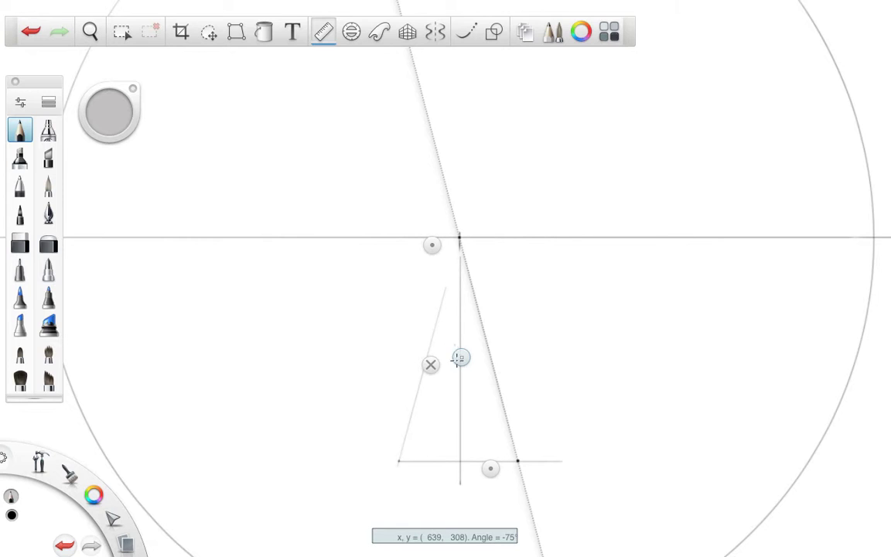
- Rule a vertical line up from each of the two base corners at 90° for the sides of the front square
{"action": "left_click_drag", "start_coordinate": [490, 468], "coordinate": [508, 477]}
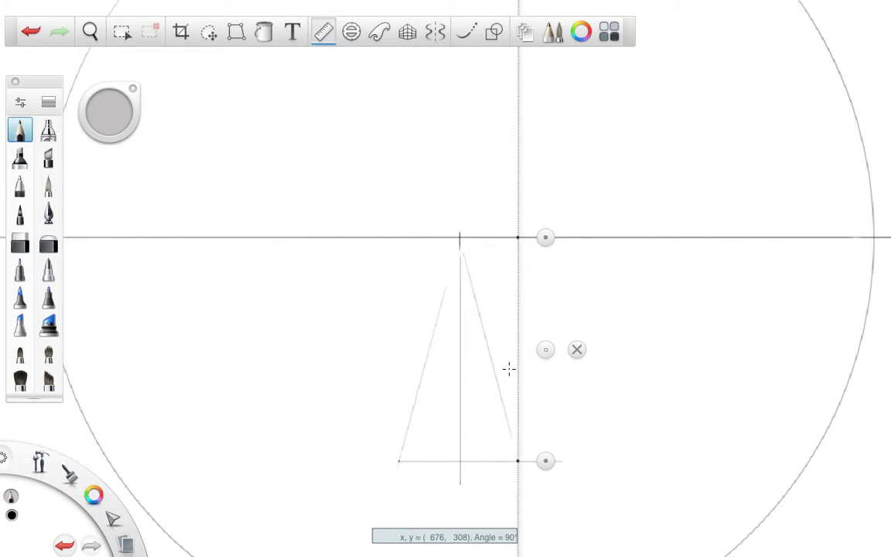
{"action": "left_click_drag", "start_coordinate": [508, 369], "coordinate": [511, 460]}
{"action": "mouse_move", "coordinate": [545, 350]}
{"action": "left_mouse_down"}
{"action": "mouse_move", "coordinate": [456, 361]}
{"action": "mouse_move", "coordinate": [423, 347]}
{"action": "mouse_move", "coordinate": [429, 354]}
{"action": "mouse_move", "coordinate": [391, 365]}
{"action": "mouse_move", "coordinate": [392, 351]}
{"action": "mouse_move", "coordinate": [393, 464]}
{"action": "left_mouse_up"}
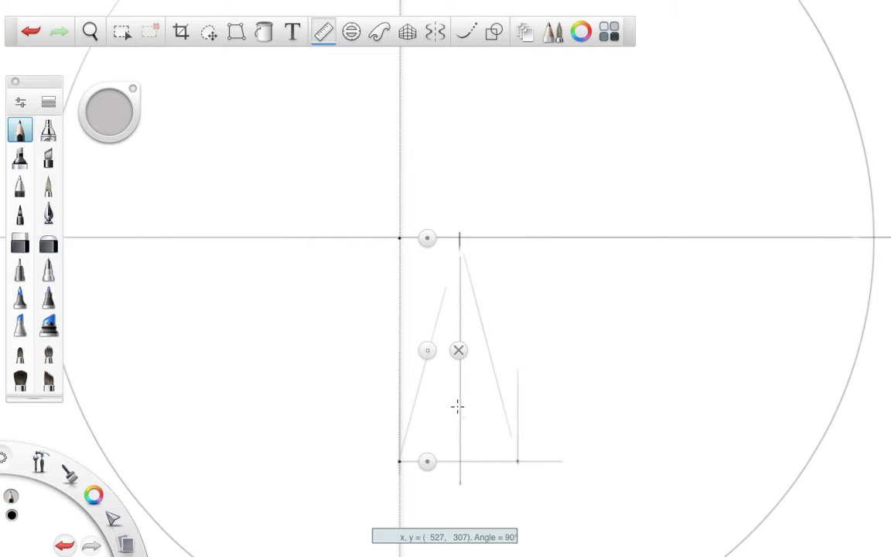
{"action": "left_click", "coordinate": [458, 350]}
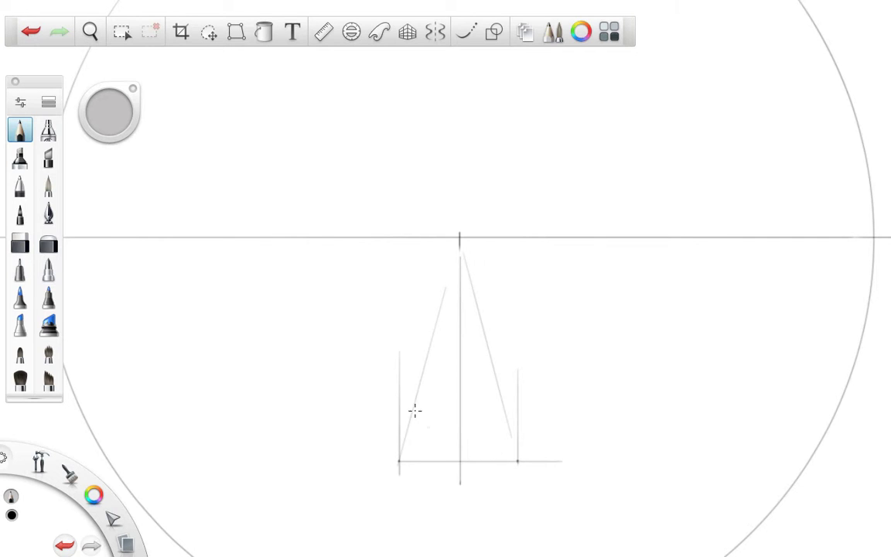
- Rule a horizontal line across the two verticals as the top edge of the front square
{"action": "left_click", "coordinate": [321, 35]}
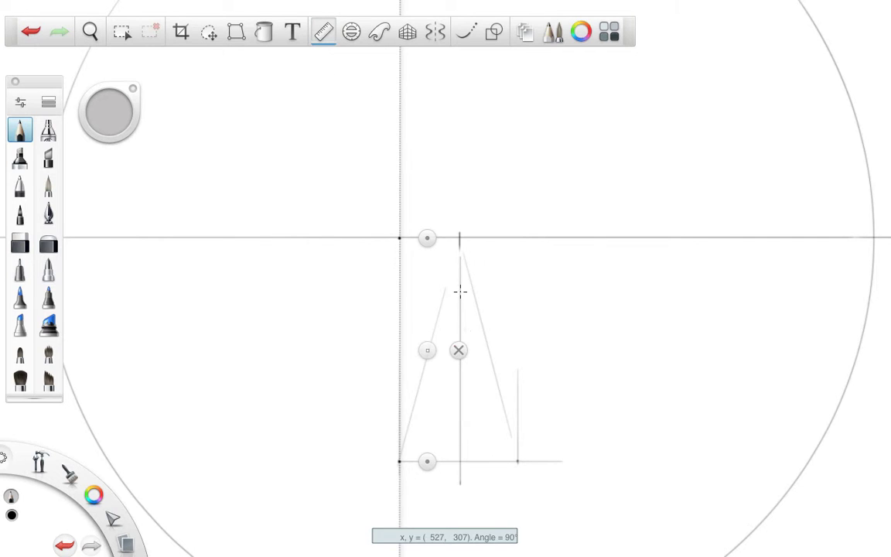
{"action": "left_click_drag", "start_coordinate": [425, 239], "coordinate": [563, 441]}
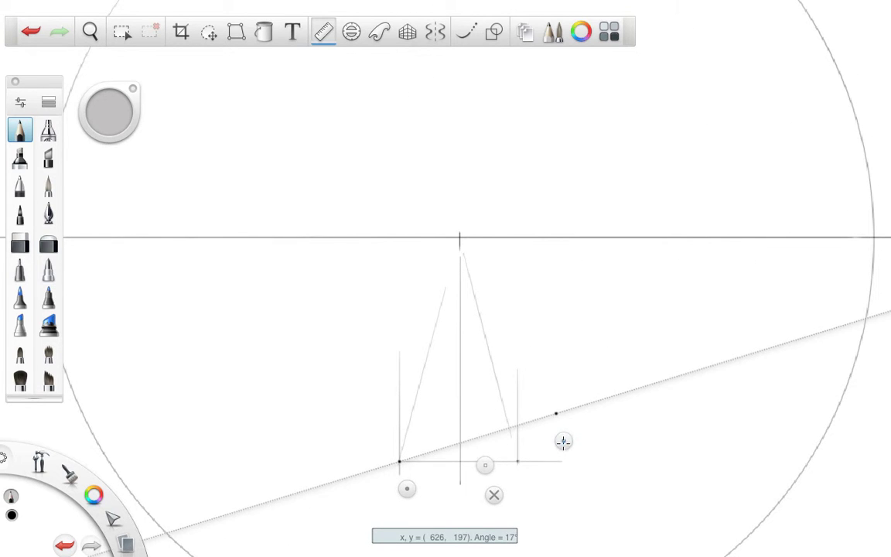
{"action": "left_click", "coordinate": [563, 441]}
{"action": "left_click_drag", "start_coordinate": [478, 439], "coordinate": [477, 384]}
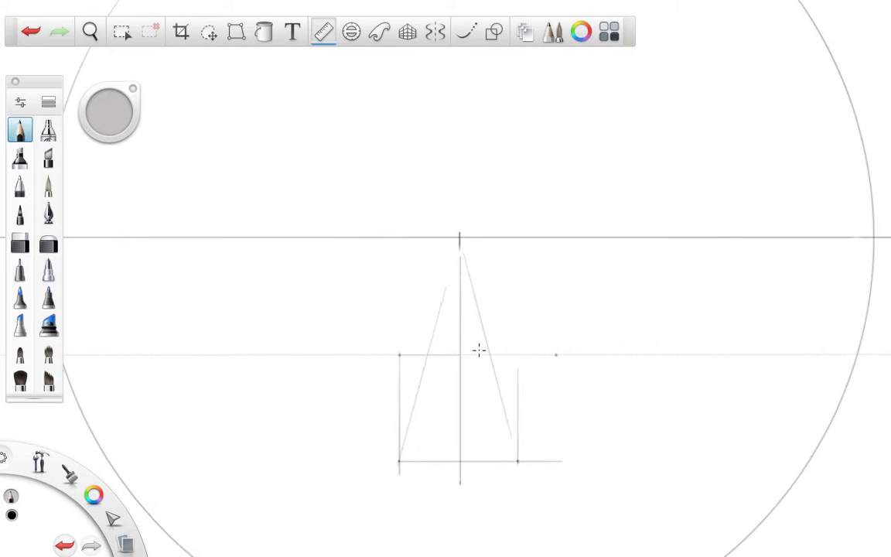
{"action": "left_click", "coordinate": [477, 413]}
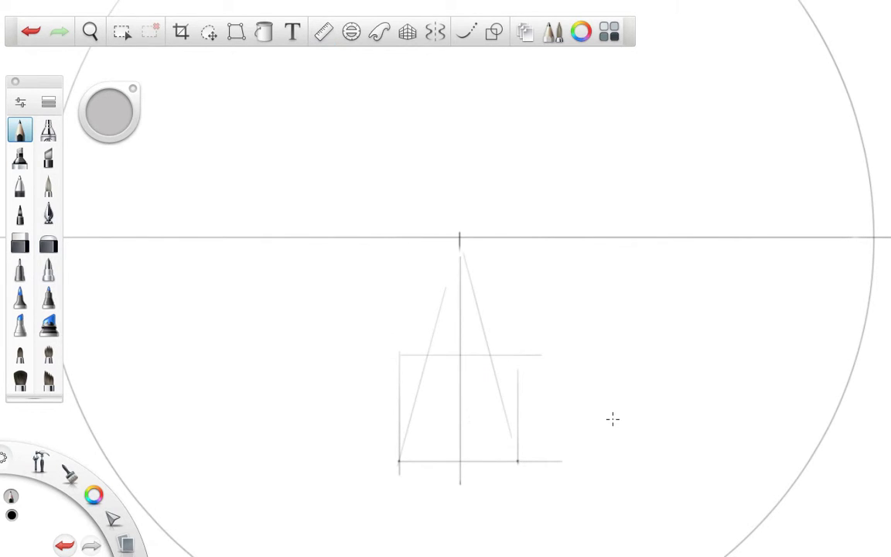
- Rule light guide lines from both upper corners of the front square to the central vanishing point
{"action": "left_click", "coordinate": [323, 31]}
{"action": "left_click_drag", "start_coordinate": [544, 377], "coordinate": [457, 261]}
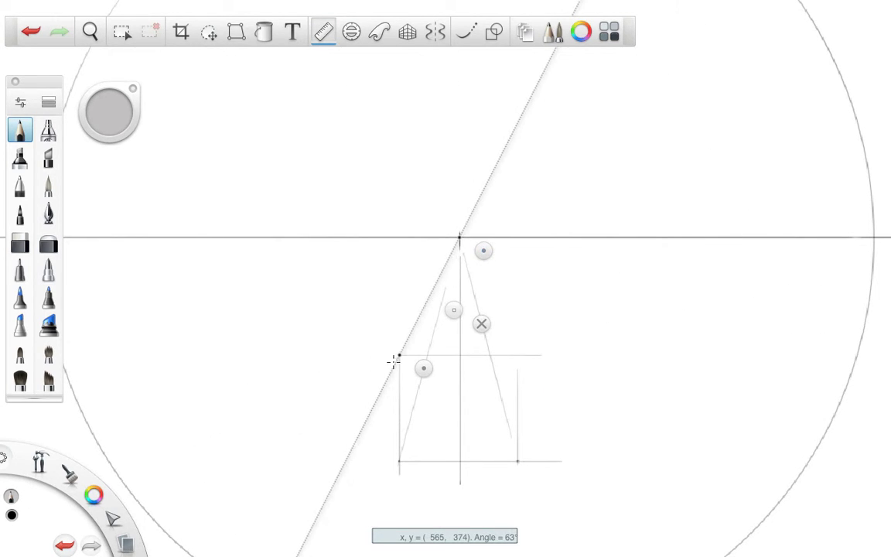
{"action": "left_click_drag", "start_coordinate": [424, 369], "coordinate": [522, 334]}
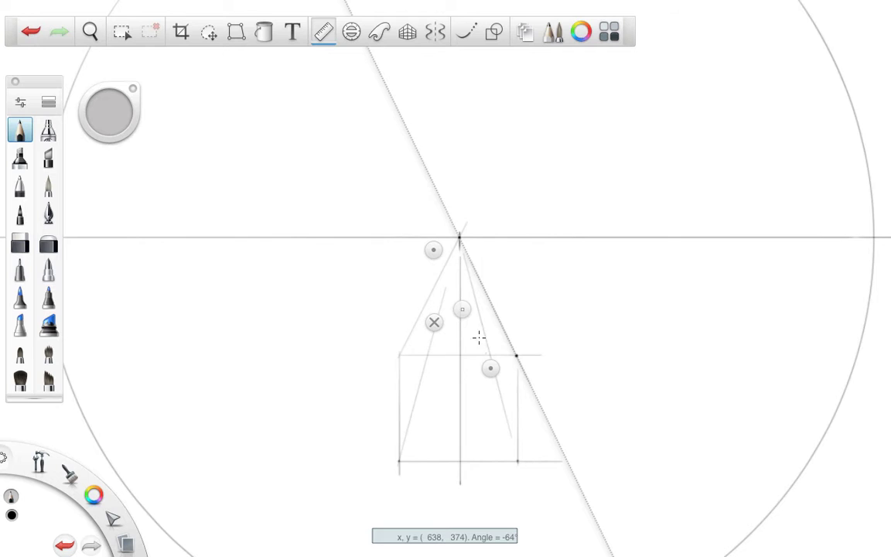
{"action": "left_click", "coordinate": [434, 323]}
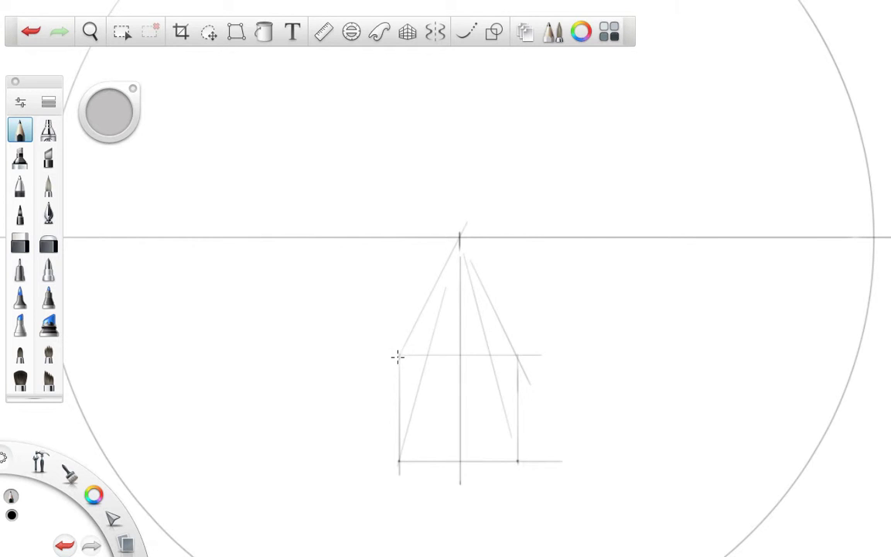
- Darken the four edges of the front square with pencil strokes between its corners
{"action": "left_click_drag", "start_coordinate": [399, 357], "coordinate": [399, 459]}
{"action": "left_click_drag", "start_coordinate": [518, 355], "coordinate": [517, 461]}
{"action": "left_click", "coordinate": [324, 31]}
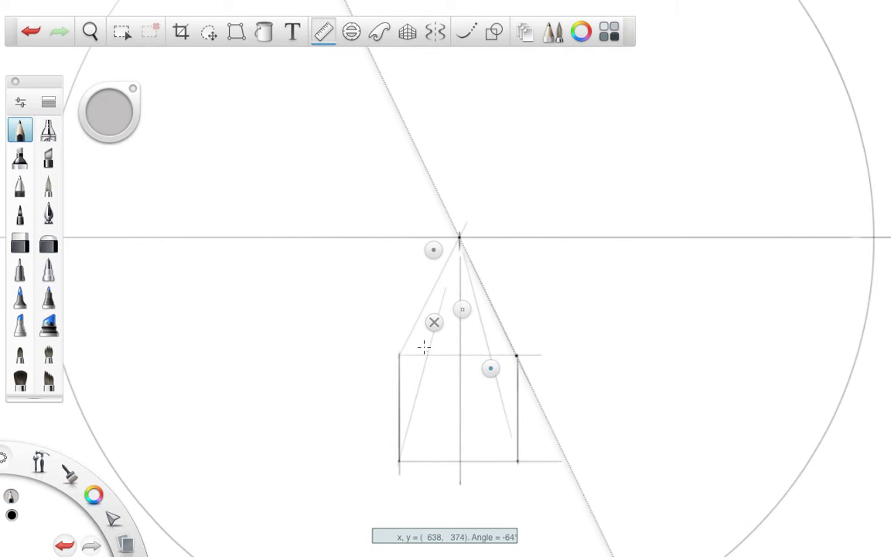
{"action": "left_click", "coordinate": [434, 323]}
{"action": "left_click_drag", "start_coordinate": [400, 357], "coordinate": [517, 356]}
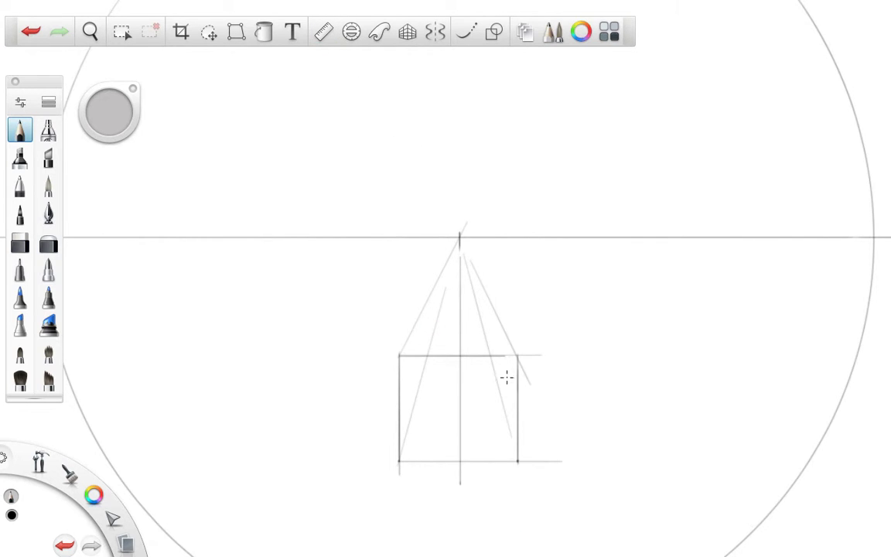
{"action": "left_click_drag", "start_coordinate": [398, 463], "coordinate": [517, 472]}
- Rule a line from the left circle-horizon intersection through the square's lower-left corner, extending it just past the vertical centre line
{"action": "key", "text": "space"}
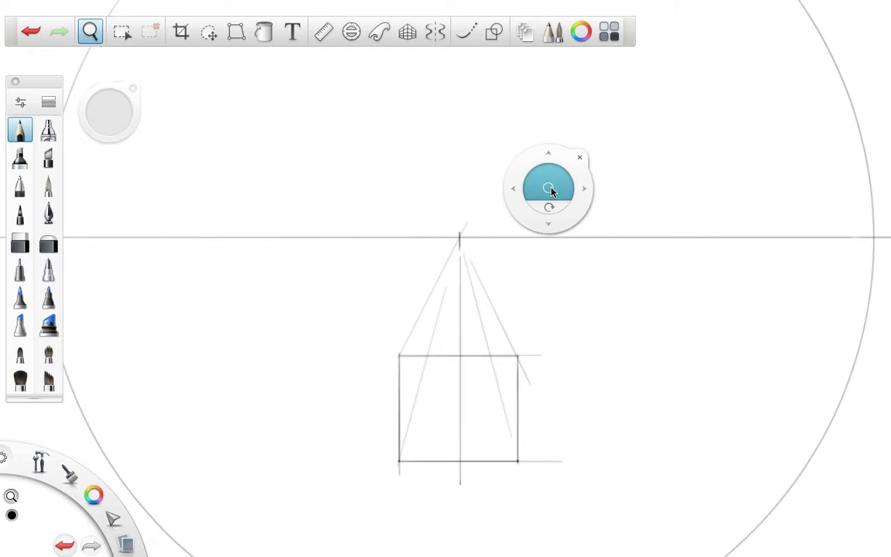
{"action": "left_click_drag", "start_coordinate": [550, 190], "coordinate": [543, 201]}
{"action": "left_click", "coordinate": [324, 34]}
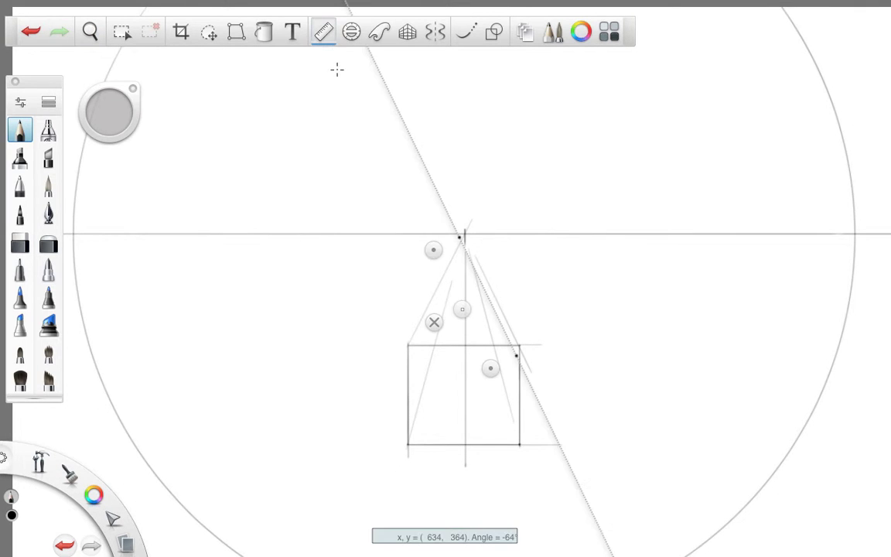
{"action": "left_click_drag", "start_coordinate": [428, 245], "coordinate": [49, 244]}
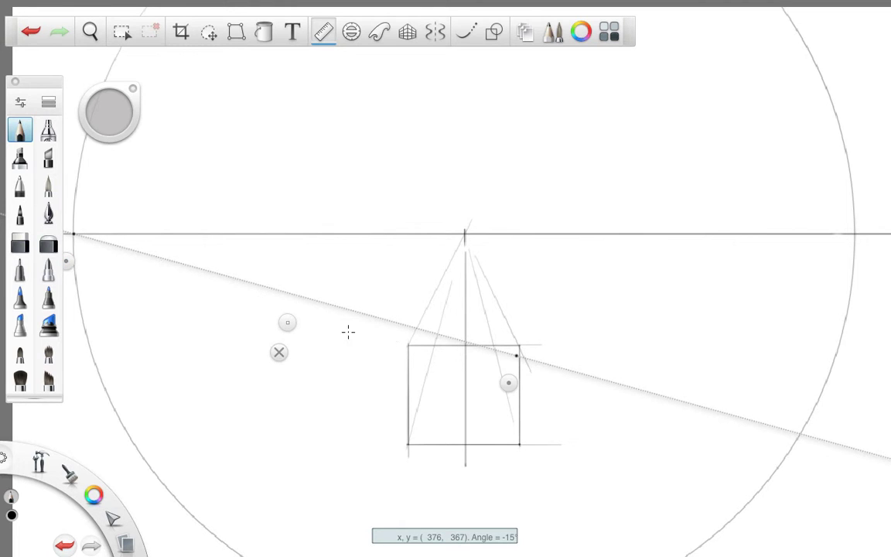
{"action": "left_click_drag", "start_coordinate": [517, 377], "coordinate": [400, 469]}
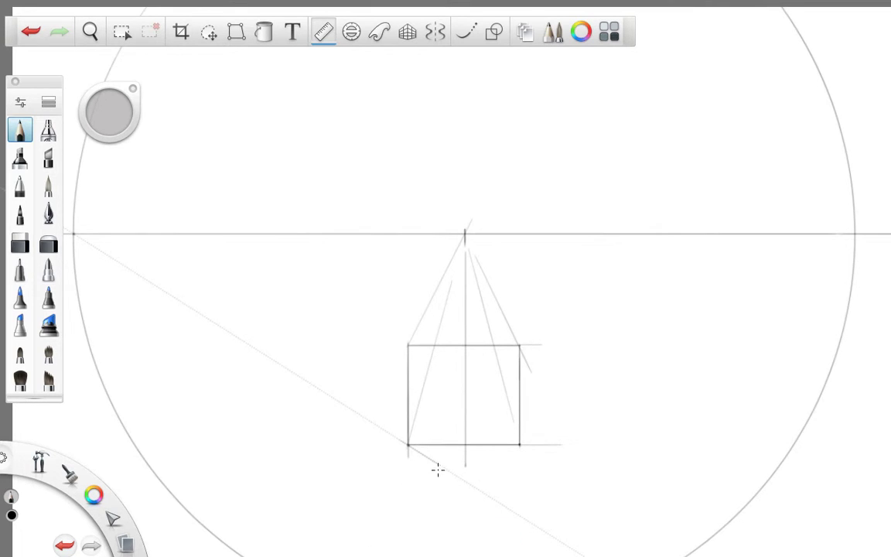
{"action": "mouse_move", "coordinate": [464, 492]}
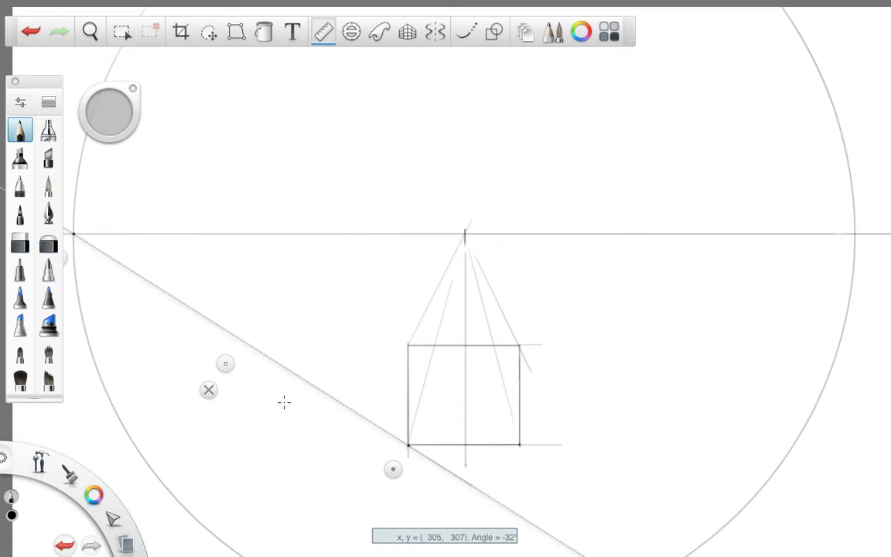
{"action": "left_click", "coordinate": [208, 390]}
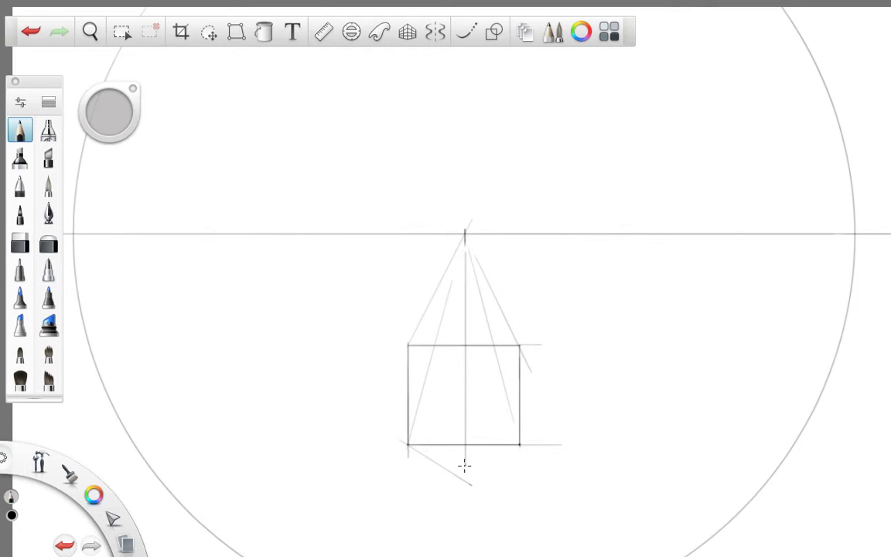
- Extend the centre line downward and rule a line from the right circle-horizon intersection through the square's lower-right corner to meet it
{"action": "mouse_move", "coordinate": [465, 462]}
{"action": "left_mouse_down"}
{"action": "mouse_move", "coordinate": [472, 513]}
{"action": "mouse_move", "coordinate": [465, 471]}
{"action": "left_mouse_up"}
{"action": "key", "text": "ctrl+z"}
{"action": "left_click", "coordinate": [324, 32]}
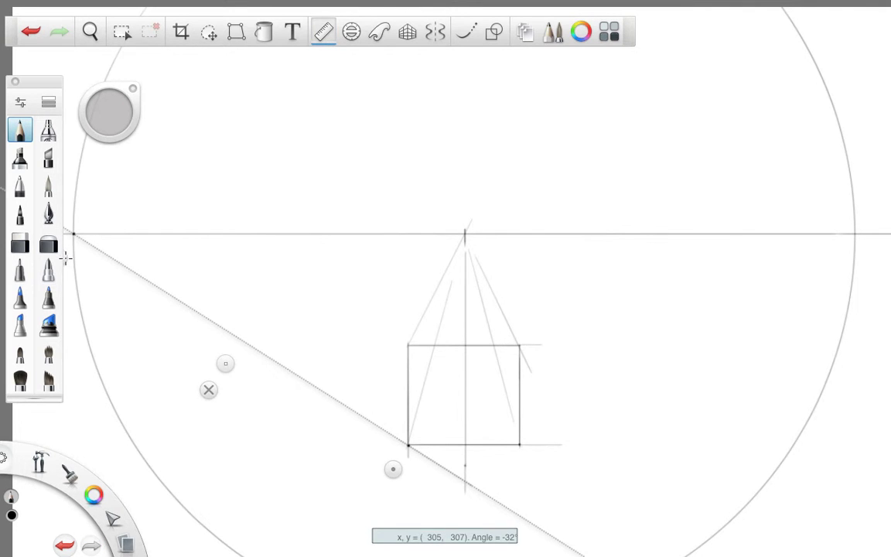
{"action": "left_click_drag", "start_coordinate": [70, 255], "coordinate": [846, 258]}
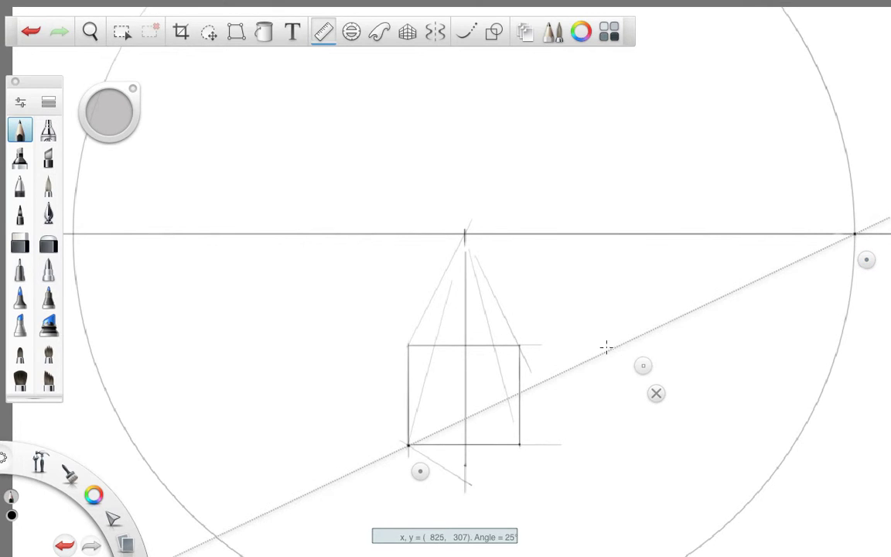
{"action": "left_click_drag", "start_coordinate": [424, 471], "coordinate": [534, 466]}
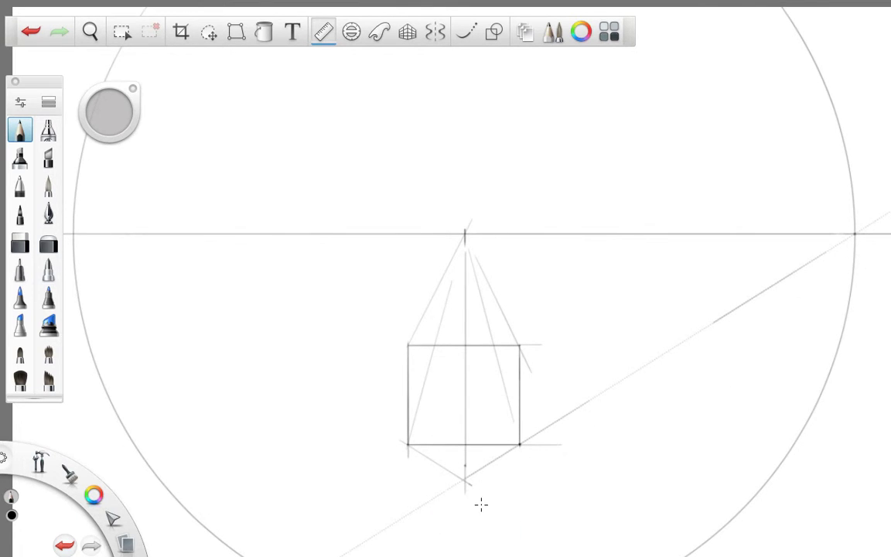
{"action": "left_click", "coordinate": [718, 387]}
- Rule diagonals from the square's two lower corners toward the opposite circle-horizon intersections, crossing on the centre line
{"action": "left_click", "coordinate": [323, 31]}
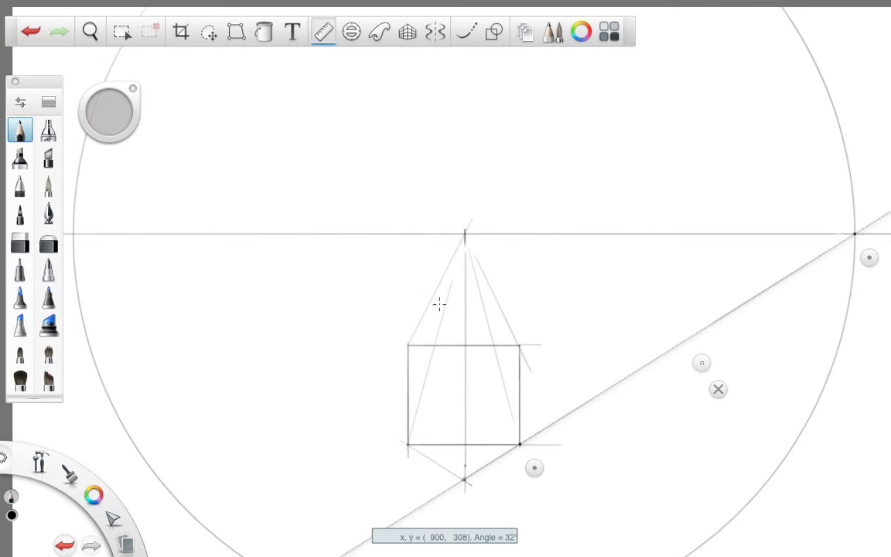
{"action": "left_click_drag", "start_coordinate": [531, 453], "coordinate": [416, 470]}
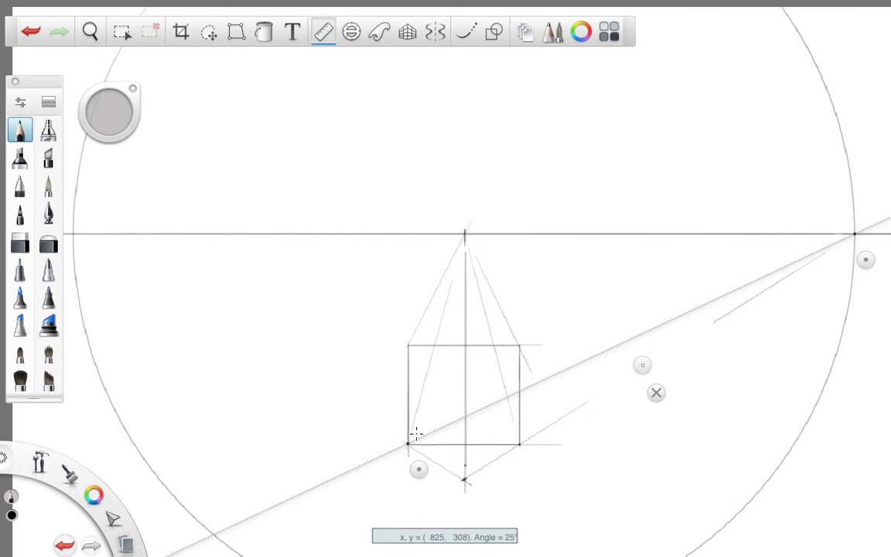
{"action": "left_click_drag", "start_coordinate": [407, 442], "coordinate": [625, 335]}
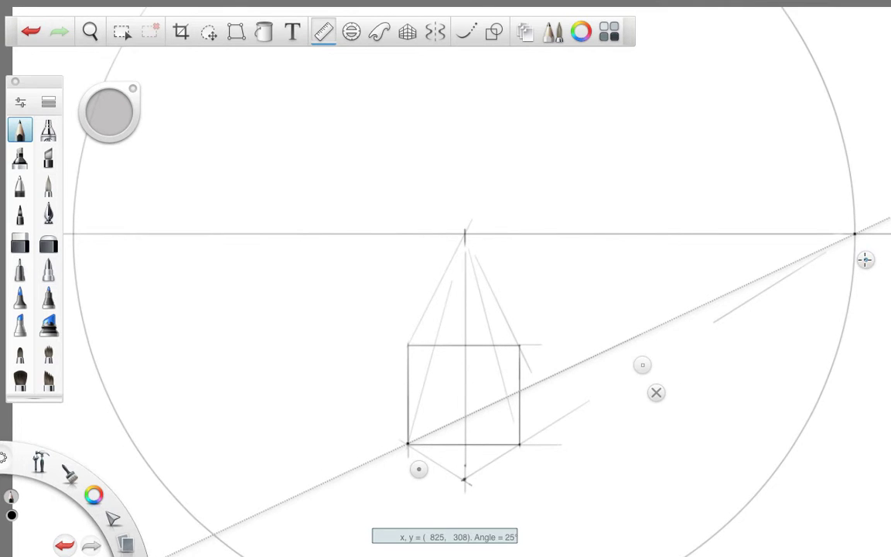
{"action": "left_click_drag", "start_coordinate": [864, 260], "coordinate": [94, 262]}
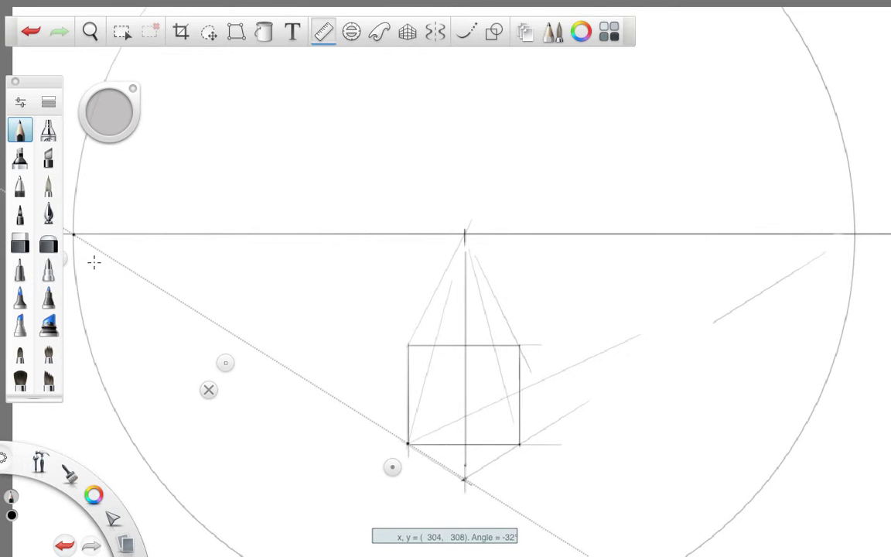
{"action": "mouse_move", "coordinate": [397, 472]}
{"action": "left_mouse_down"}
{"action": "mouse_move", "coordinate": [429, 457]}
{"action": "mouse_move", "coordinate": [505, 457]}
{"action": "mouse_move", "coordinate": [509, 470]}
{"action": "mouse_move", "coordinate": [479, 426]}
{"action": "mouse_move", "coordinate": [410, 400]}
{"action": "left_mouse_up"}
{"action": "left_click", "coordinate": [271, 394]}
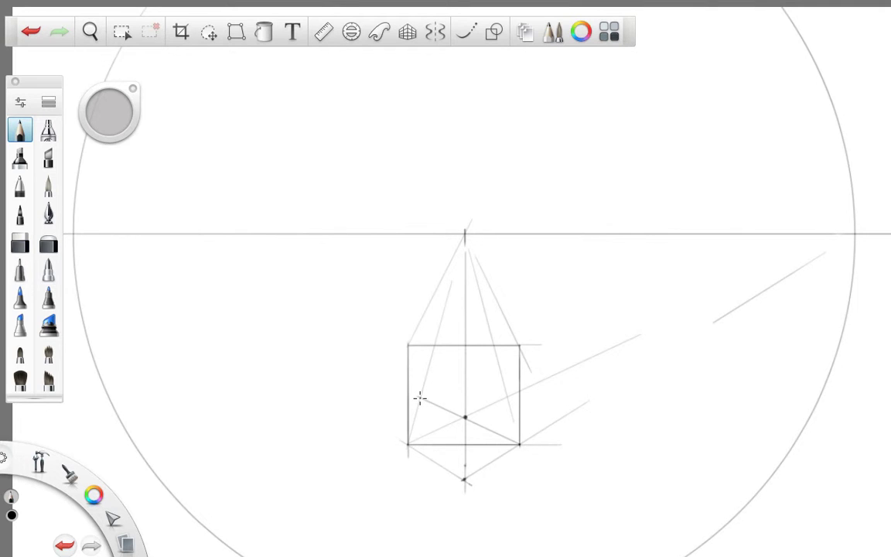
- Draw the cube's back square from the points where the diagonals meet the lower guide lines, up to the upper guide lines
{"action": "left_click_drag", "start_coordinate": [420, 398], "coordinate": [505, 397]}
{"action": "left_click_drag", "start_coordinate": [421, 396], "coordinate": [422, 321]}
{"action": "left_click_drag", "start_coordinate": [508, 397], "coordinate": [515, 326]}
{"action": "left_click_drag", "start_coordinate": [419, 320], "coordinate": [508, 321]}
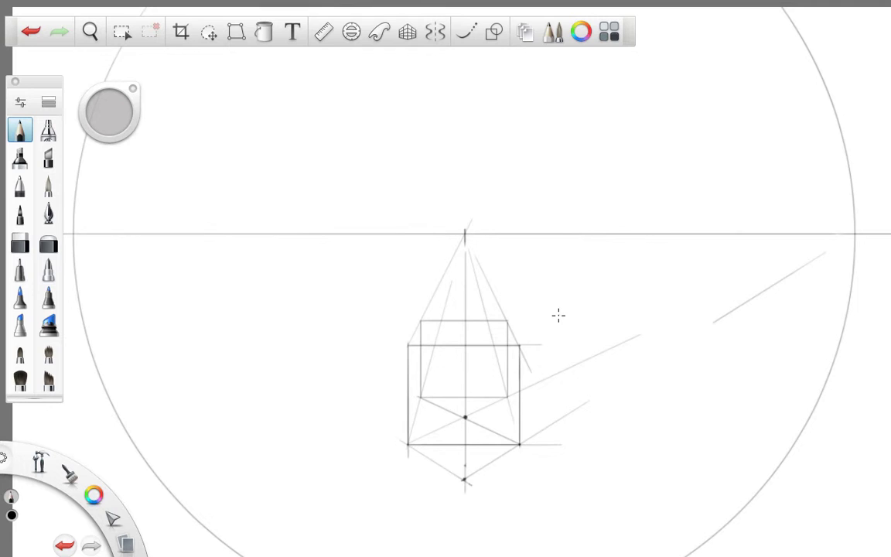
- Rule the cube's two top receding edges between its front and back squares, aligned to the central vanishing point
{"action": "left_click", "coordinate": [328, 36]}
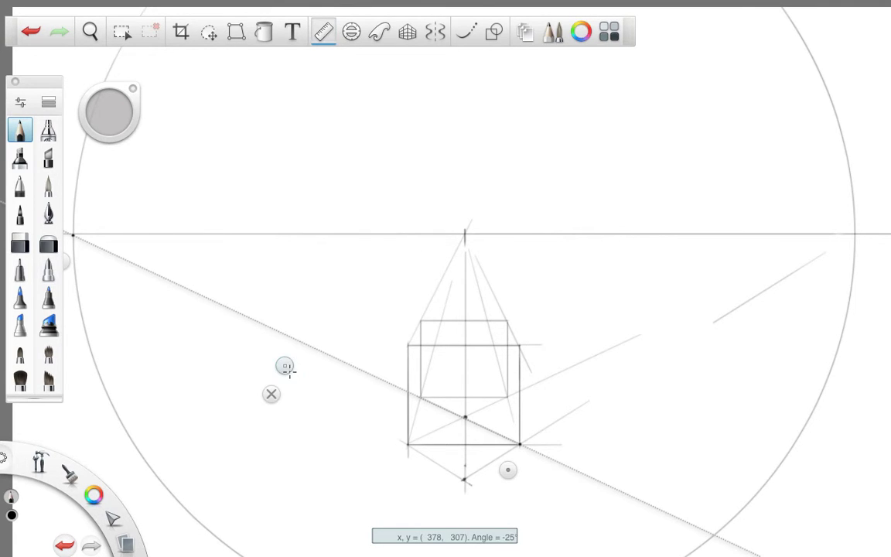
{"action": "left_click_drag", "start_coordinate": [285, 368], "coordinate": [408, 333]}
{"action": "left_click_drag", "start_coordinate": [229, 237], "coordinate": [396, 371]}
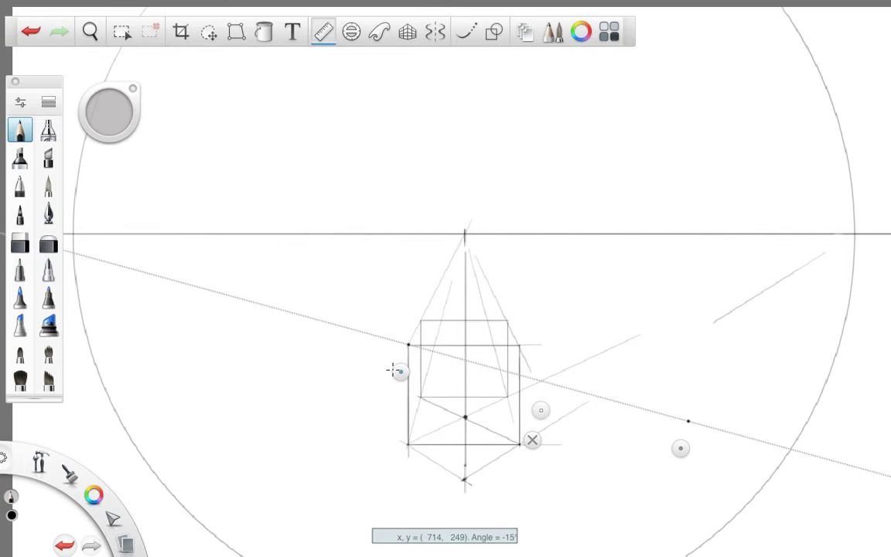
{"action": "left_click_drag", "start_coordinate": [681, 448], "coordinate": [464, 254]}
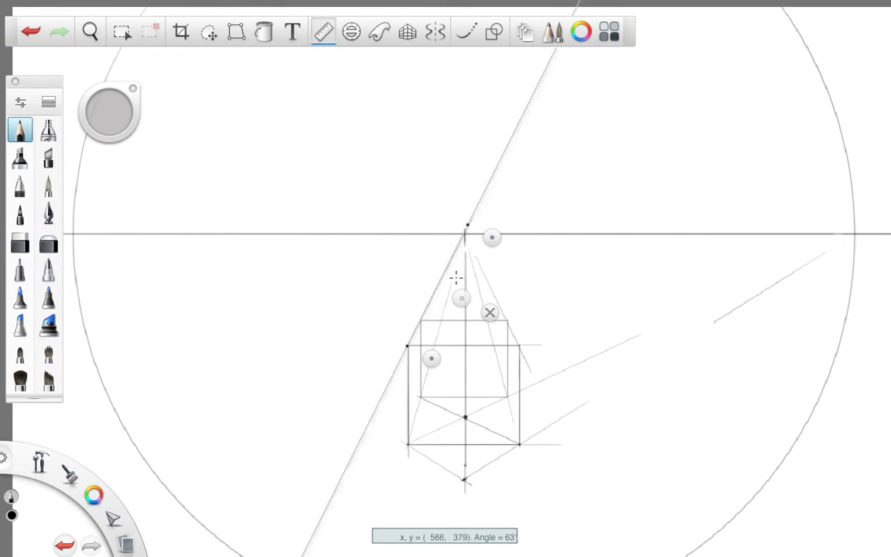
{"action": "mouse_move", "coordinate": [407, 345]}
{"action": "left_mouse_down"}
{"action": "mouse_move", "coordinate": [424, 321]}
{"action": "mouse_move", "coordinate": [432, 359]}
{"action": "mouse_move", "coordinate": [546, 361]}
{"action": "mouse_move", "coordinate": [527, 338]}
{"action": "left_mouse_up"}
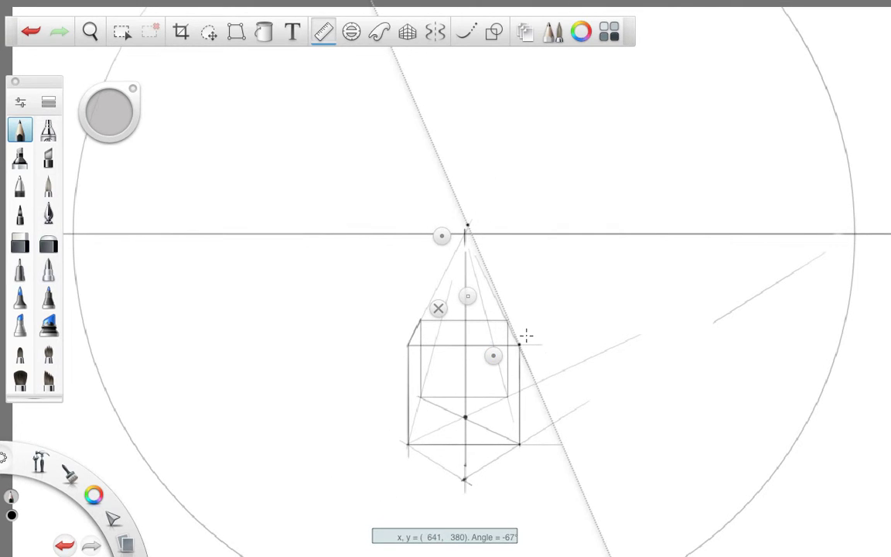
{"action": "left_click_drag", "start_coordinate": [442, 235], "coordinate": [440, 247]}
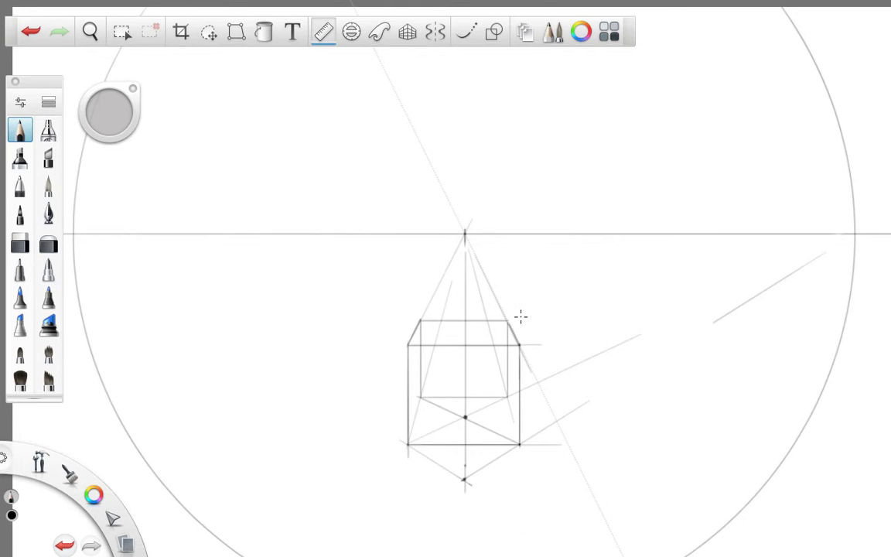
{"action": "left_click_drag", "start_coordinate": [520, 345], "coordinate": [542, 345]}
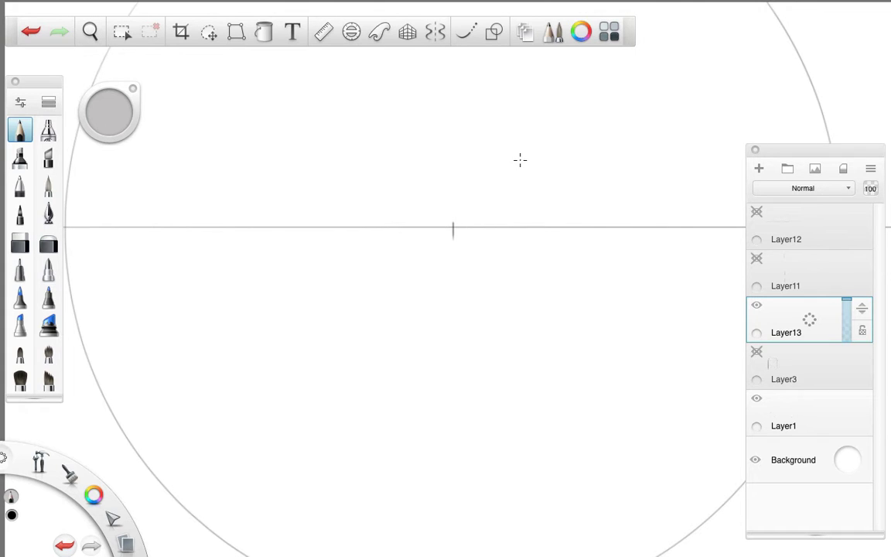
- Show Layer12 and Layer11 and draw a large square straddling the horizon, sized to the tick marks on those layers
{"action": "left_click", "coordinate": [756, 212]}
{"action": "left_click", "coordinate": [756, 261]}
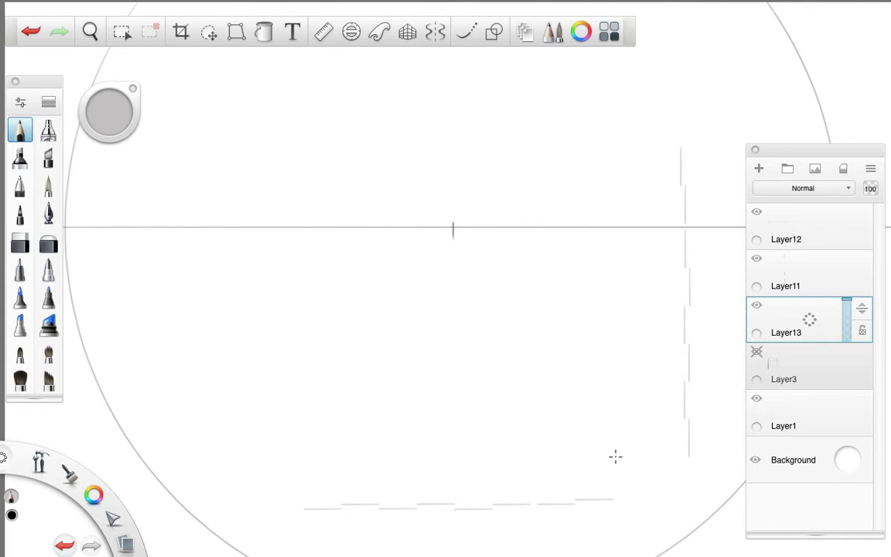
{"action": "left_click_drag", "start_coordinate": [619, 455], "coordinate": [225, 441]}
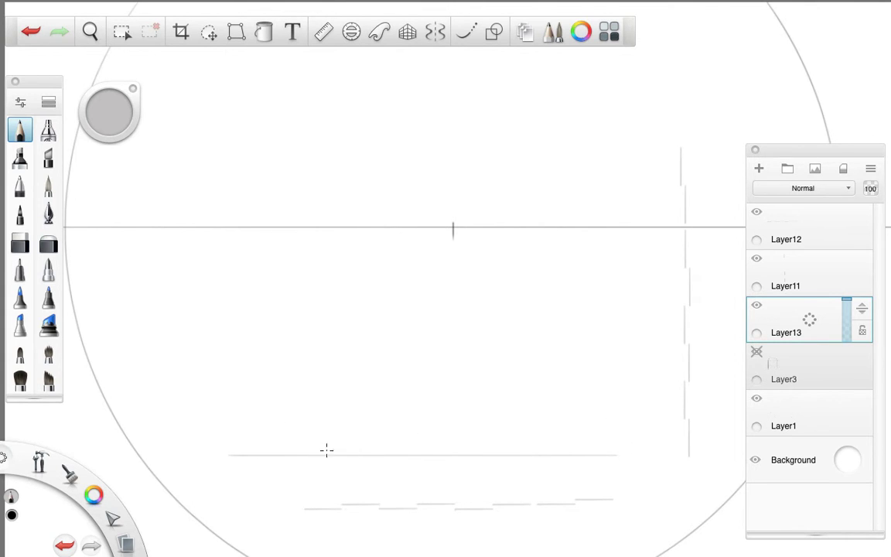
{"action": "mouse_move", "coordinate": [304, 454]}
{"action": "left_mouse_down"}
{"action": "mouse_move", "coordinate": [293, 189]}
{"action": "mouse_move", "coordinate": [312, 126]}
{"action": "left_mouse_up"}
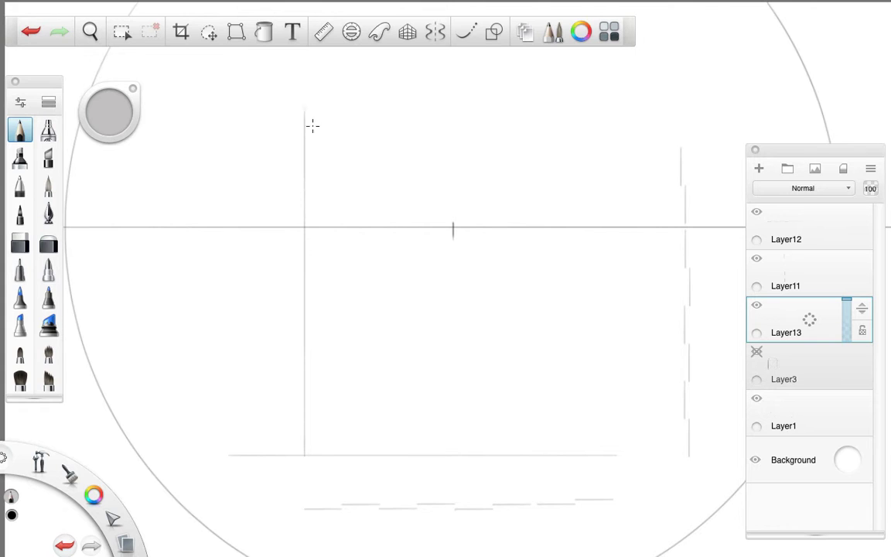
{"action": "mouse_move", "coordinate": [617, 455]}
{"action": "left_mouse_down"}
{"action": "mouse_move", "coordinate": [632, 202]}
{"action": "mouse_move", "coordinate": [619, 110]}
{"action": "left_mouse_up"}
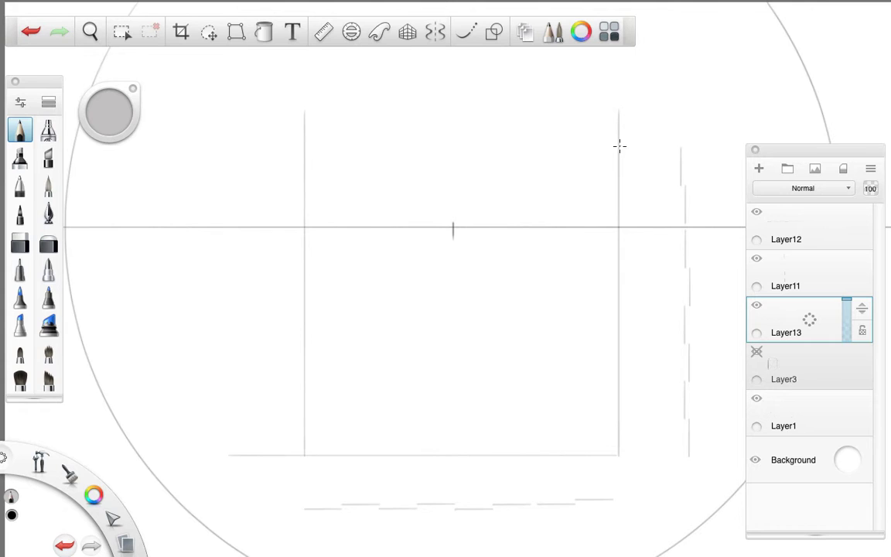
{"action": "mouse_move", "coordinate": [619, 144]}
{"action": "left_mouse_down"}
{"action": "mouse_move", "coordinate": [503, 137]}
{"action": "mouse_move", "coordinate": [264, 145]}
{"action": "left_mouse_up"}
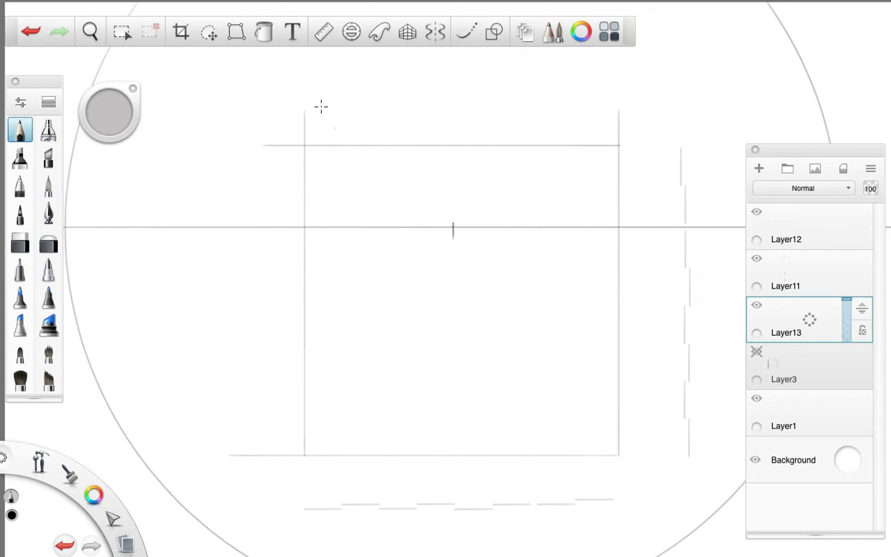
- Rule guide lines from the large square's two lower corners toward the central vanishing point
{"action": "left_click", "coordinate": [323, 39]}
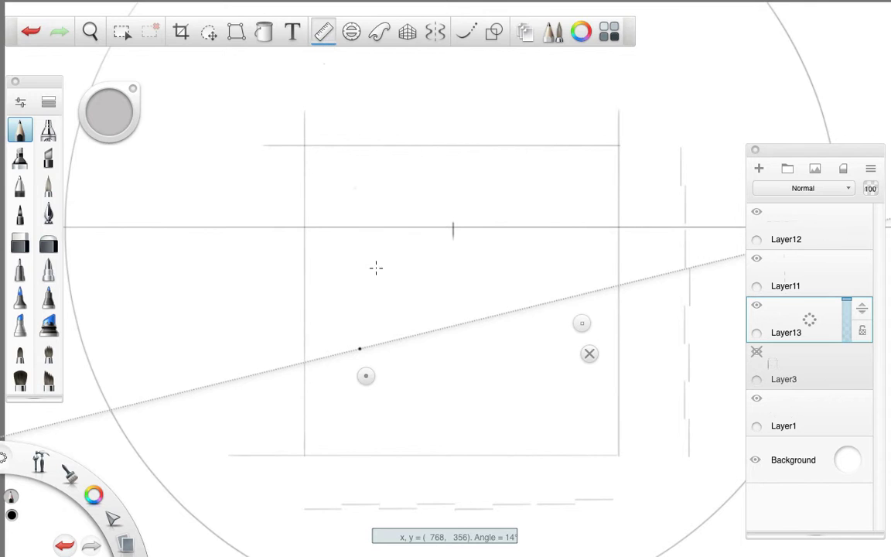
{"action": "left_click_drag", "start_coordinate": [366, 374], "coordinate": [307, 488]}
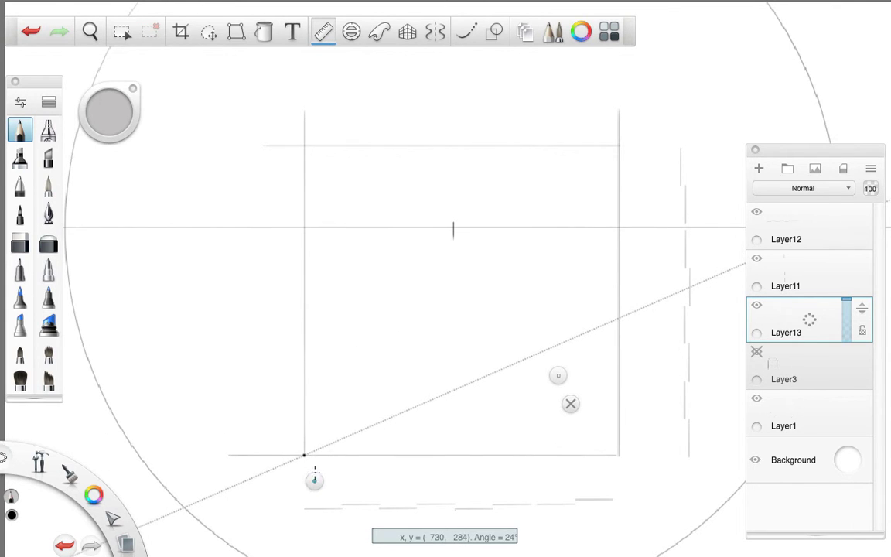
{"action": "left_click", "coordinate": [755, 150]}
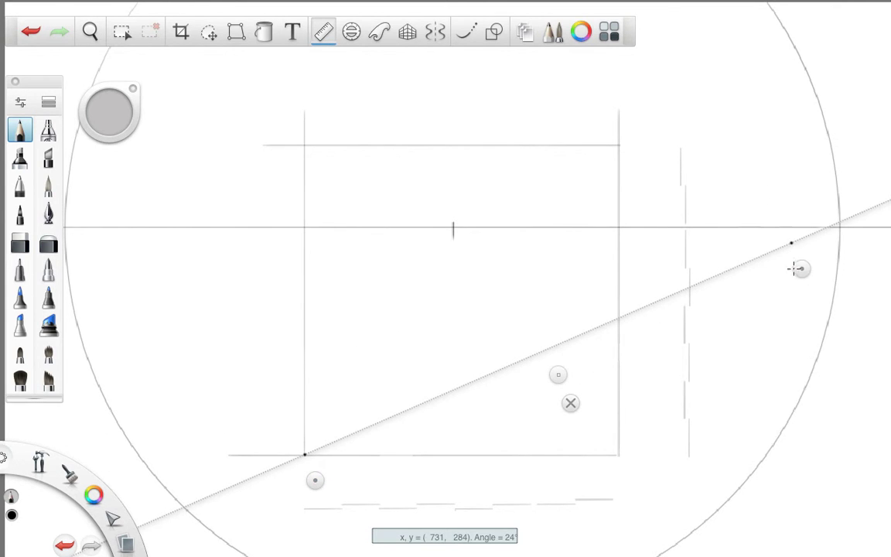
{"action": "left_click_drag", "start_coordinate": [800, 268], "coordinate": [467, 258]}
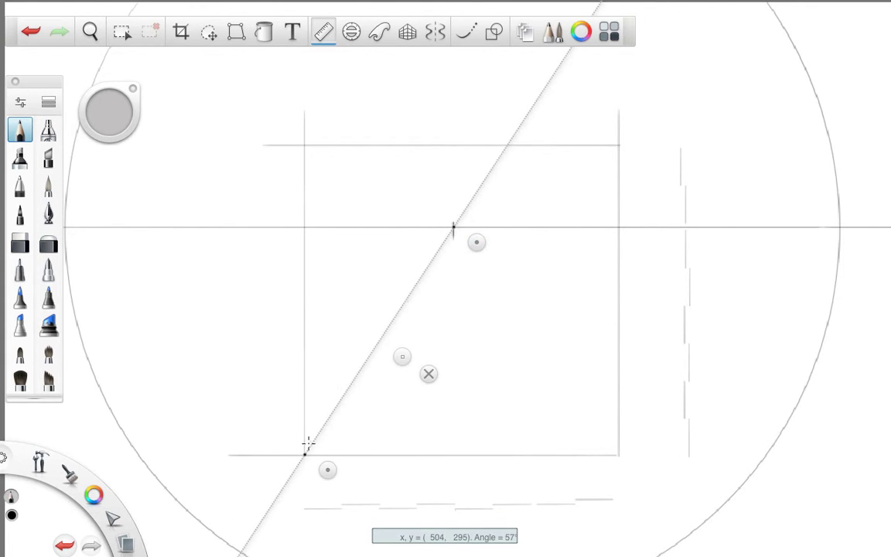
{"action": "mouse_move", "coordinate": [304, 453]}
{"action": "left_mouse_down"}
{"action": "mouse_move", "coordinate": [379, 334]}
{"action": "mouse_move", "coordinate": [421, 299]}
{"action": "left_mouse_up"}
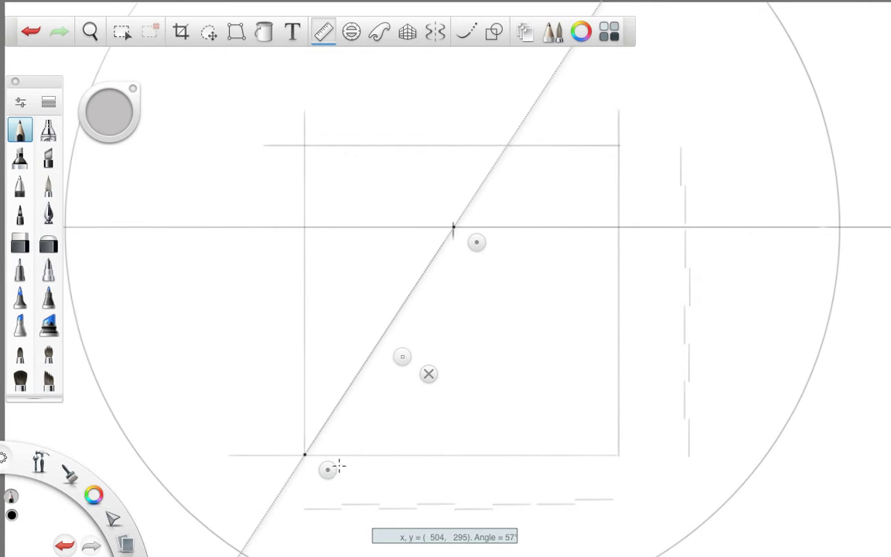
{"action": "mouse_move", "coordinate": [339, 466]}
{"action": "left_mouse_down"}
{"action": "mouse_move", "coordinate": [478, 430]}
{"action": "mouse_move", "coordinate": [615, 438]}
{"action": "mouse_move", "coordinate": [644, 470]}
{"action": "mouse_move", "coordinate": [600, 427]}
{"action": "mouse_move", "coordinate": [476, 242]}
{"action": "left_mouse_up"}
- Rule guide lines from the large square's two upper corners toward the central vanishing point, and put the ruler away
{"action": "left_click_drag", "start_coordinate": [592, 471], "coordinate": [614, 407]}
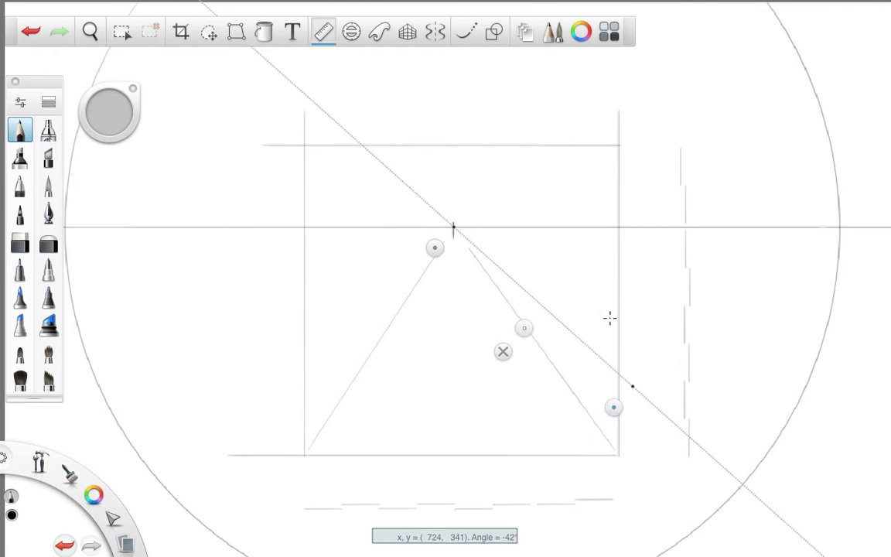
{"action": "left_click_drag", "start_coordinate": [610, 317], "coordinate": [599, 162]}
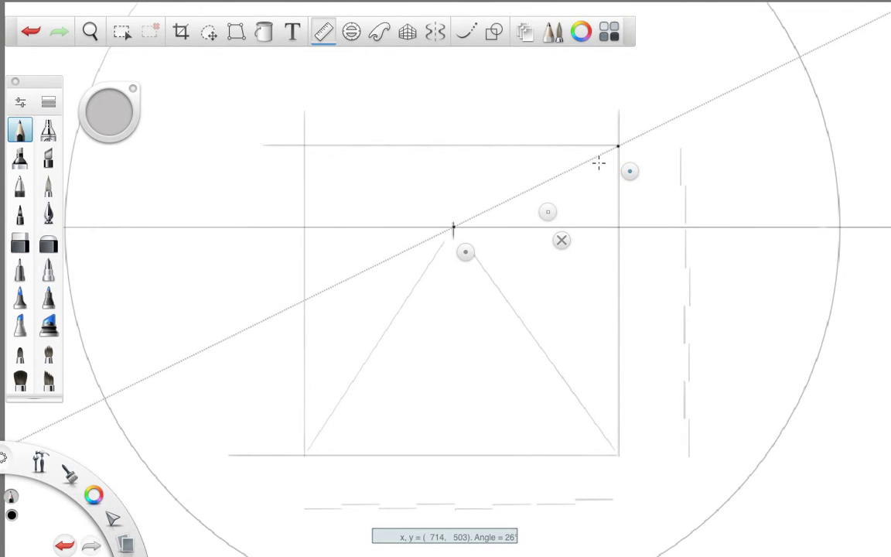
{"action": "mouse_move", "coordinate": [480, 216]}
{"action": "left_mouse_down"}
{"action": "mouse_move", "coordinate": [614, 151]}
{"action": "mouse_move", "coordinate": [401, 174]}
{"action": "mouse_move", "coordinate": [309, 163]}
{"action": "mouse_move", "coordinate": [315, 171]}
{"action": "mouse_move", "coordinate": [321, 157]}
{"action": "mouse_move", "coordinate": [307, 136]}
{"action": "mouse_move", "coordinate": [453, 213]}
{"action": "left_mouse_up"}
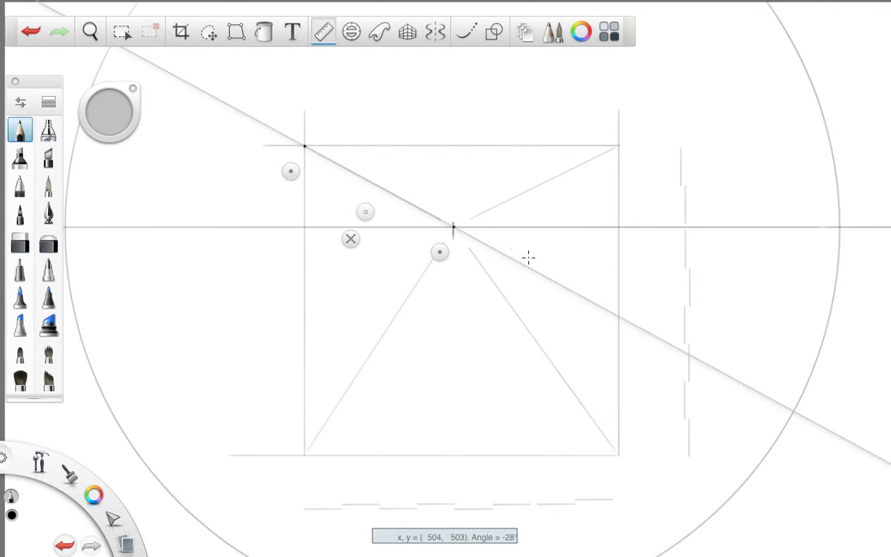
{"action": "left_click", "coordinate": [350, 239]}
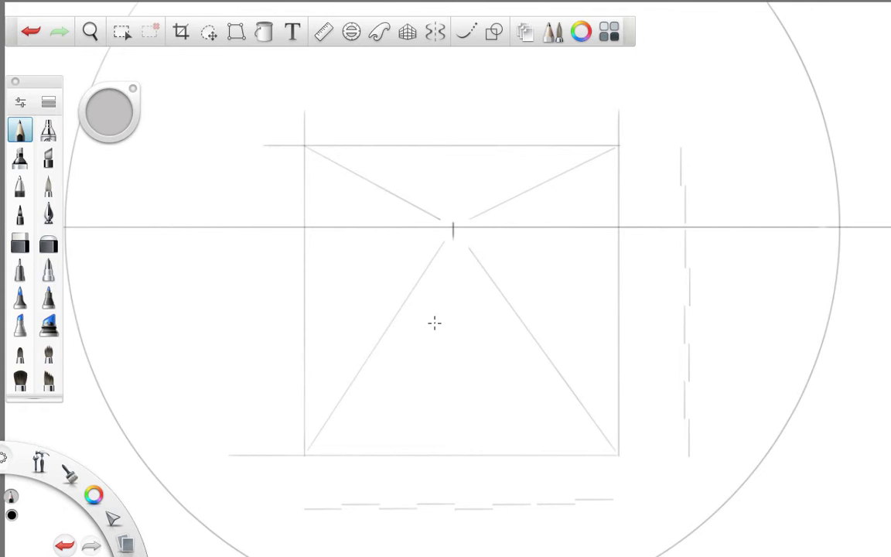
{"action": "left_click_drag", "start_coordinate": [379, 340], "coordinate": [502, 341]}
{"action": "key", "text": "ctrl+z"}
{"action": "left_click", "coordinate": [322, 35]}
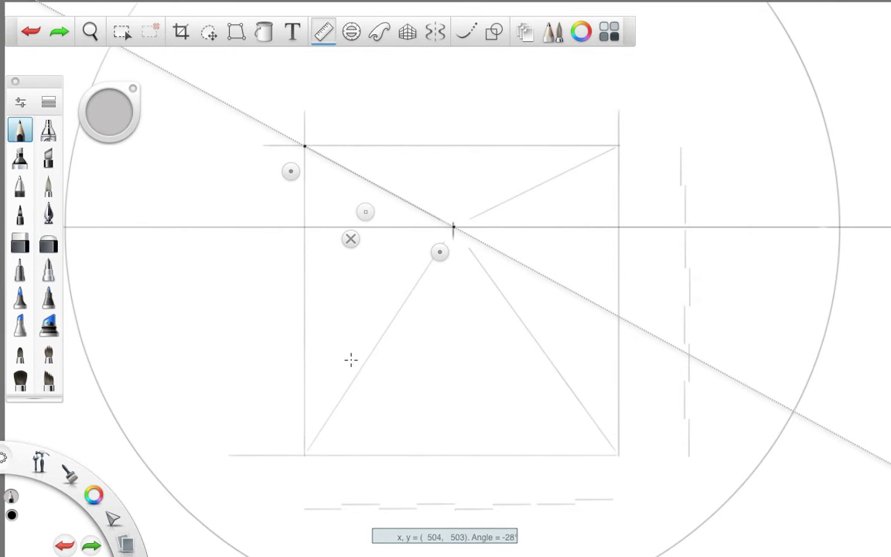
{"action": "left_click_drag", "start_coordinate": [290, 172], "coordinate": [324, 393]}
{"action": "left_click", "coordinate": [434, 344]}
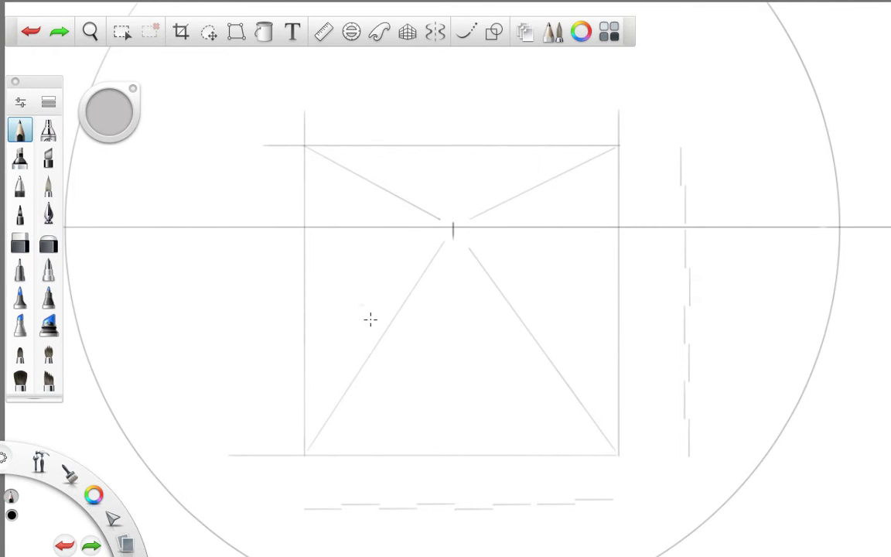
{"action": "left_click_drag", "start_coordinate": [538, 241], "coordinate": [471, 163]}
- Rule floor diagonals from the large square's lower corners toward the opposite circle-horizon intersections, each ending at the opposite lower guide line
{"action": "left_click", "coordinate": [323, 32]}
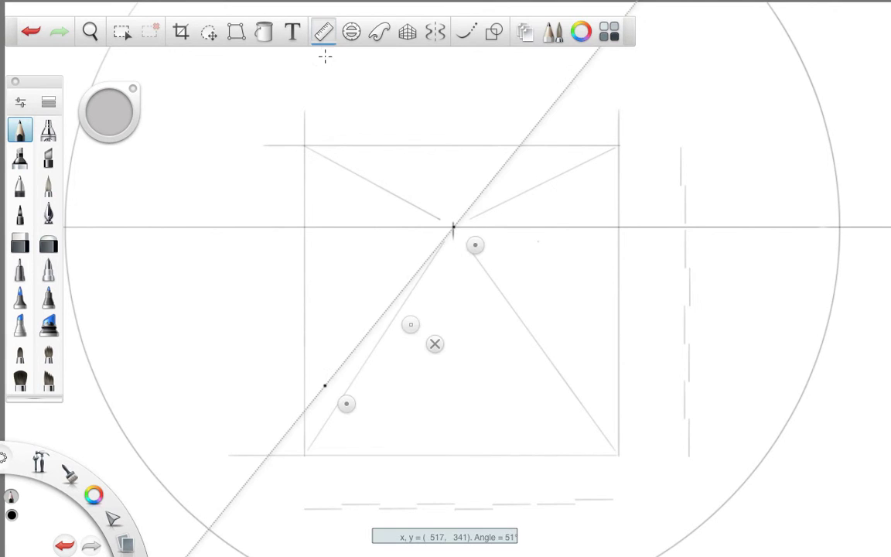
{"action": "left_click_drag", "start_coordinate": [346, 404], "coordinate": [328, 472]}
{"action": "left_click_drag", "start_coordinate": [477, 243], "coordinate": [840, 233]}
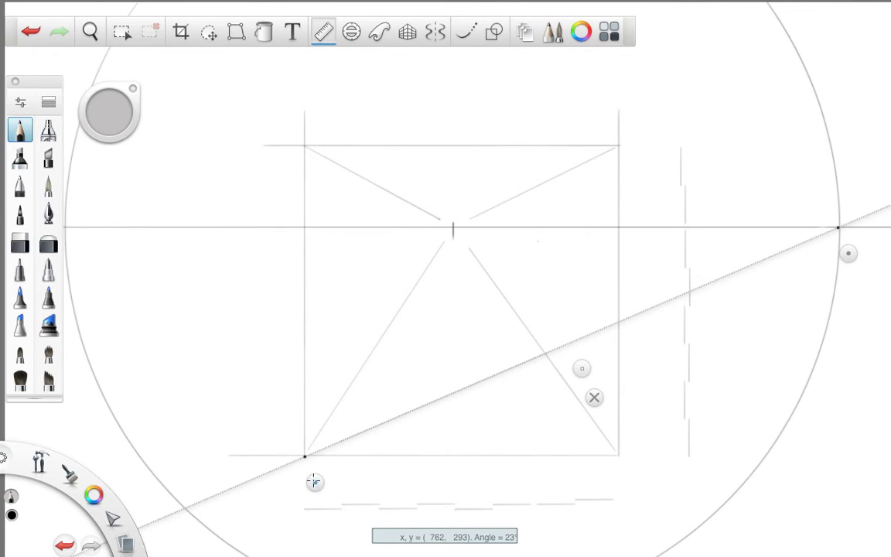
{"action": "left_click_drag", "start_coordinate": [314, 481], "coordinate": [73, 255]}
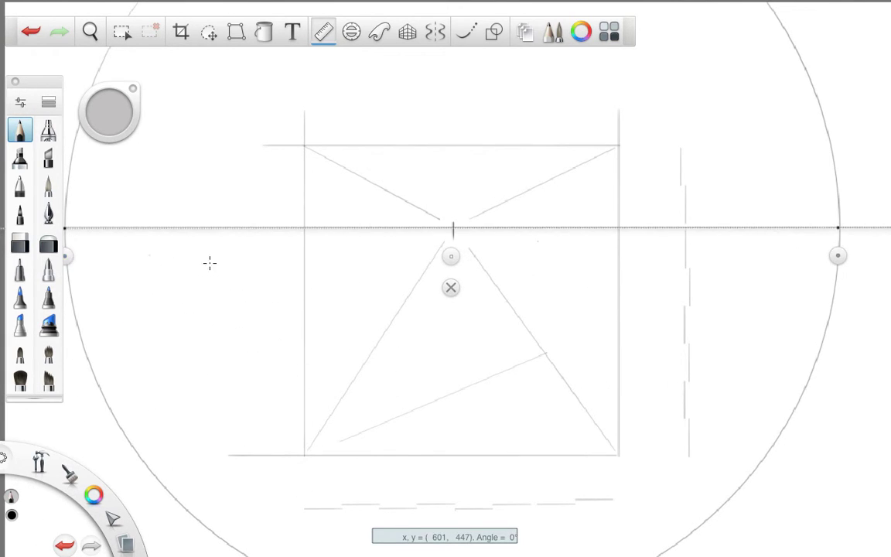
{"action": "left_click_drag", "start_coordinate": [840, 258], "coordinate": [620, 490]}
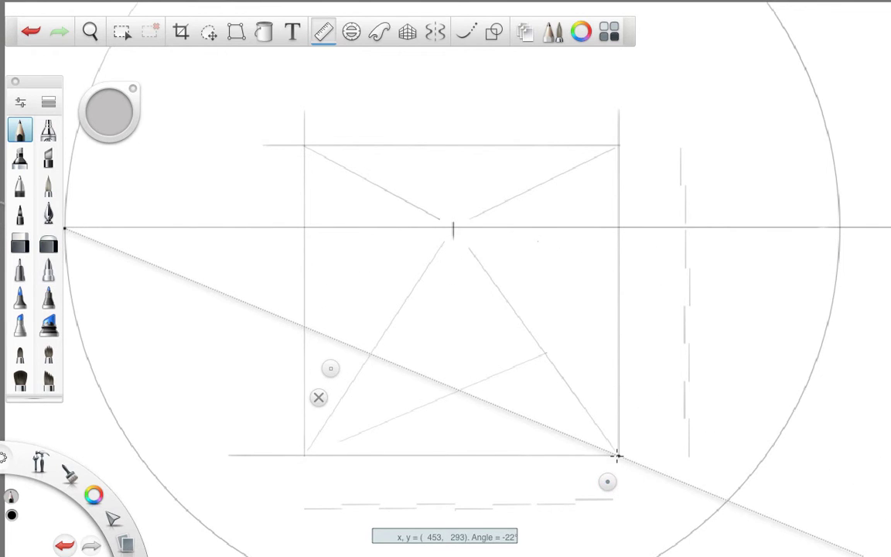
{"action": "left_click_drag", "start_coordinate": [619, 456], "coordinate": [367, 373]}
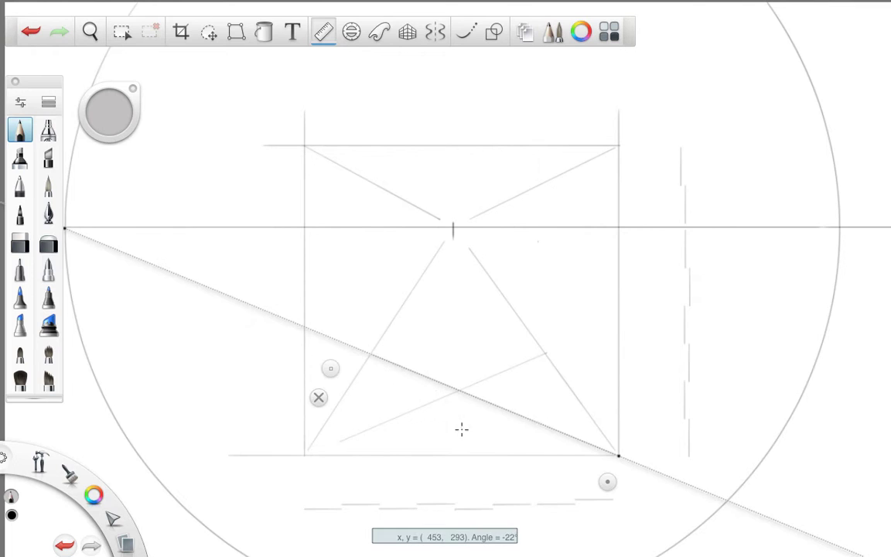
{"action": "left_click", "coordinate": [321, 398]}
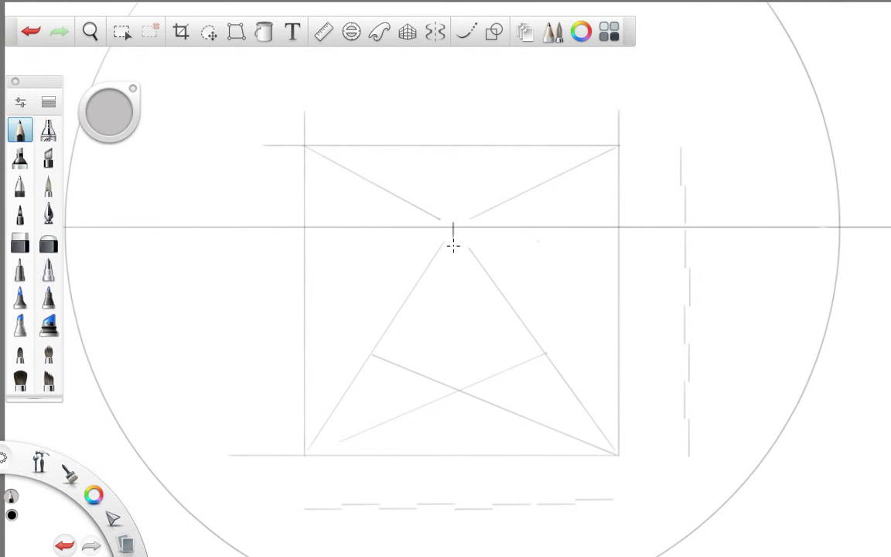
- Draw the room's square back wall from the points where the floor diagonals meet the lower guide lines, up to the upper guides
{"action": "mouse_move", "coordinate": [454, 232]}
{"action": "left_mouse_down"}
{"action": "mouse_move", "coordinate": [454, 331]}
{"action": "mouse_move", "coordinate": [484, 397]}
{"action": "mouse_move", "coordinate": [450, 391]}
{"action": "left_mouse_up"}
{"action": "key", "text": "ctrl+z"}
{"action": "left_click_drag", "start_coordinate": [372, 355], "coordinate": [545, 363]}
{"action": "mouse_move", "coordinate": [371, 353]}
{"action": "left_mouse_down"}
{"action": "mouse_move", "coordinate": [392, 183]}
{"action": "mouse_move", "coordinate": [376, 183]}
{"action": "mouse_move", "coordinate": [529, 183]}
{"action": "mouse_move", "coordinate": [546, 288]}
{"action": "mouse_move", "coordinate": [543, 355]}
{"action": "left_mouse_up"}
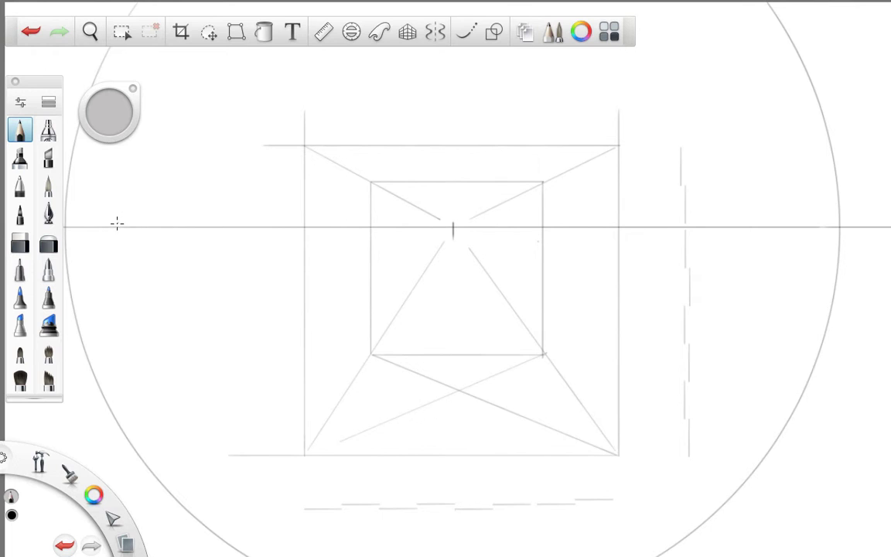
- Sketch a small square room left of the main one, mostly below the horizon, with a back wall and receding corner edges
{"action": "mouse_move", "coordinate": [115, 222]}
{"action": "left_mouse_down"}
{"action": "mouse_move", "coordinate": [106, 267]}
{"action": "mouse_move", "coordinate": [114, 271]}
{"action": "mouse_move", "coordinate": [205, 221]}
{"action": "mouse_move", "coordinate": [206, 326]}
{"action": "left_mouse_up"}
{"action": "left_click_drag", "start_coordinate": [116, 319], "coordinate": [212, 319]}
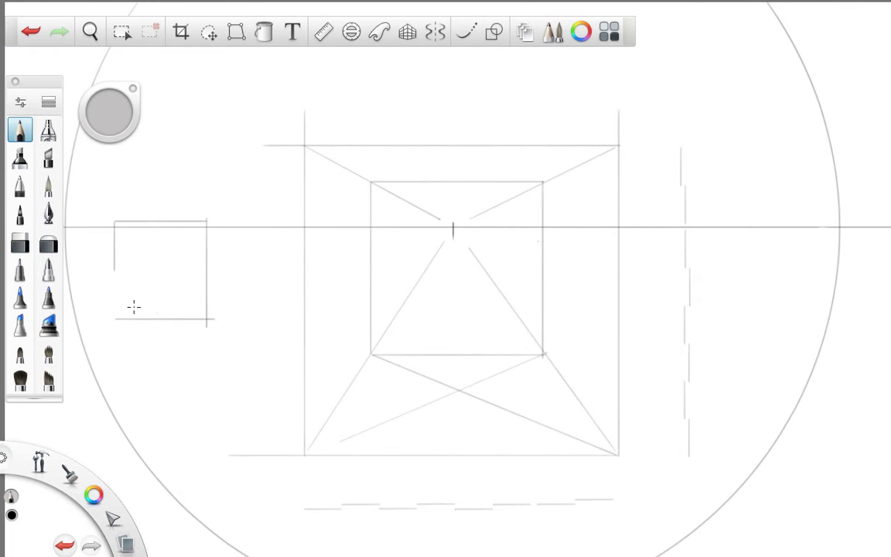
{"action": "left_click_drag", "start_coordinate": [114, 267], "coordinate": [114, 319]}
{"action": "left_click_drag", "start_coordinate": [147, 260], "coordinate": [116, 323]}
{"action": "left_click_drag", "start_coordinate": [178, 258], "coordinate": [220, 326]}
{"action": "mouse_move", "coordinate": [149, 261]}
{"action": "left_mouse_down"}
{"action": "mouse_move", "coordinate": [184, 261]}
{"action": "mouse_move", "coordinate": [149, 229]}
{"action": "left_mouse_up"}
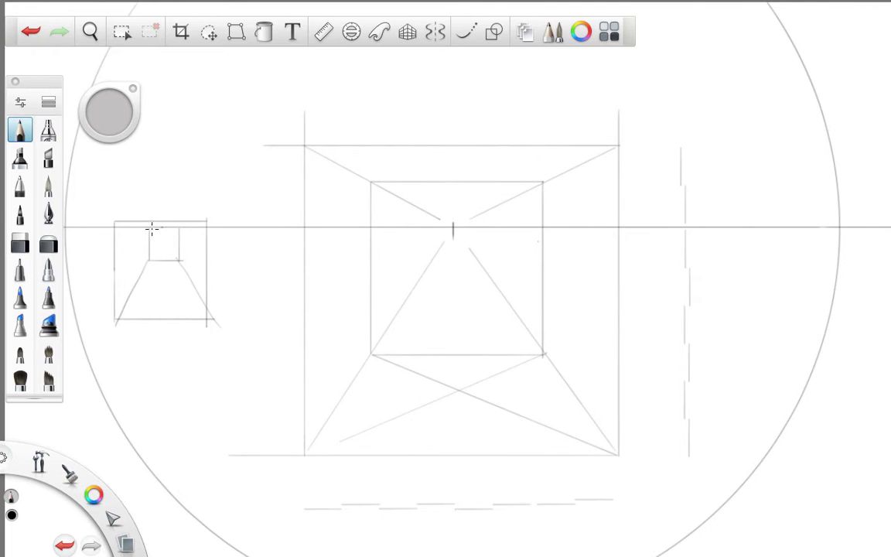
{"action": "mouse_move", "coordinate": [180, 261]}
{"action": "left_mouse_down"}
{"action": "mouse_move", "coordinate": [180, 230]}
{"action": "mouse_move", "coordinate": [206, 221]}
{"action": "left_mouse_up"}
{"action": "left_click_drag", "start_coordinate": [119, 220], "coordinate": [161, 228]}
- Sketch a small square room right of the main one, mostly above the horizon, with a low back wall and receding corner edges
{"action": "mouse_move", "coordinate": [700, 169]}
{"action": "left_mouse_down"}
{"action": "mouse_move", "coordinate": [721, 234]}
{"action": "mouse_move", "coordinate": [706, 254]}
{"action": "mouse_move", "coordinate": [704, 242]}
{"action": "mouse_move", "coordinate": [788, 248]}
{"action": "mouse_move", "coordinate": [803, 220]}
{"action": "mouse_move", "coordinate": [788, 244]}
{"action": "mouse_move", "coordinate": [788, 133]}
{"action": "left_mouse_up"}
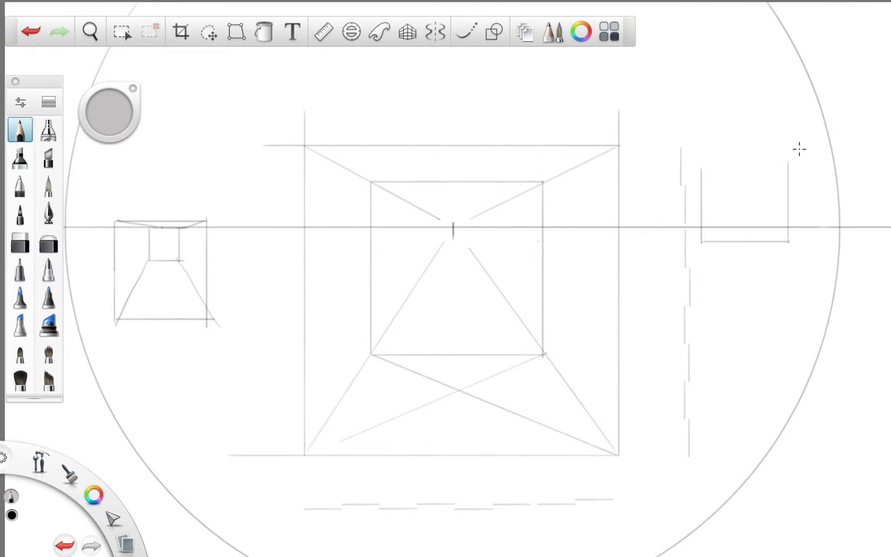
{"action": "left_click_drag", "start_coordinate": [703, 147], "coordinate": [781, 146]}
{"action": "mouse_move", "coordinate": [728, 205]}
{"action": "left_mouse_down"}
{"action": "mouse_move", "coordinate": [770, 209]}
{"action": "mouse_move", "coordinate": [765, 202]}
{"action": "mouse_move", "coordinate": [747, 230]}
{"action": "mouse_move", "coordinate": [701, 242]}
{"action": "mouse_move", "coordinate": [729, 228]}
{"action": "mouse_move", "coordinate": [764, 229]}
{"action": "left_mouse_up"}
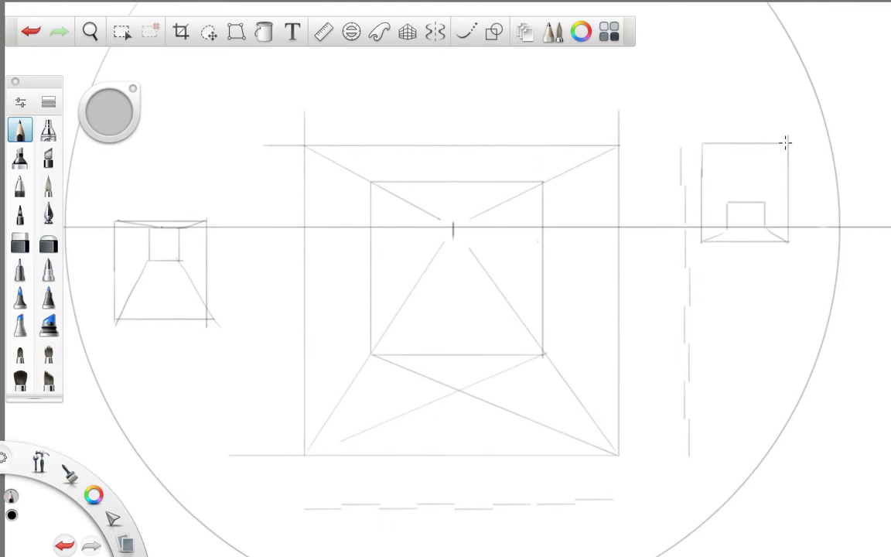
{"action": "left_click_drag", "start_coordinate": [707, 147], "coordinate": [727, 202]}
{"action": "left_click_drag", "start_coordinate": [782, 154], "coordinate": [764, 203]}
- Mark small circles near the middle of the main room's top and bottom front edges and on its right wall at the horizon
{"action": "left_click_drag", "start_coordinate": [467, 142], "coordinate": [464, 143]}
{"action": "left_click_drag", "start_coordinate": [458, 458], "coordinate": [459, 452]}
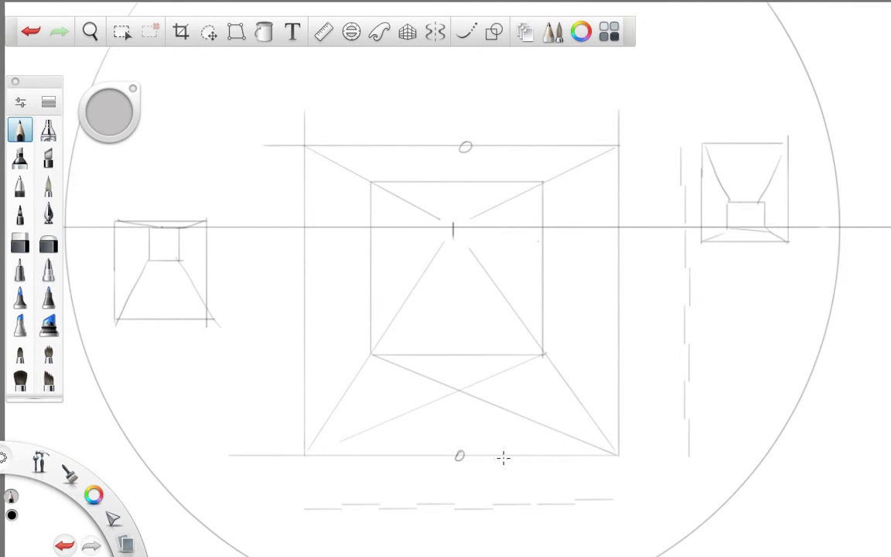
{"action": "left_click_drag", "start_coordinate": [582, 224], "coordinate": [579, 230]}
- Undo the small circle marks, the right-hand room's upper receding edges and the bottom edge of its back wall
{"action": "key", "text": "ctrl+z"}
{"action": "key", "text": "ctrl+z"}
{"action": "key", "text": "ctrl+z"}
{"action": "key", "text": "ctrl+z"}
{"action": "key", "text": "ctrl+z"}
{"action": "key", "text": "ctrl+z"}
{"action": "key", "text": "ctrl+z"}
{"action": "key", "text": "ctrl+z"}
{"action": "key", "text": "ctrl+z"}
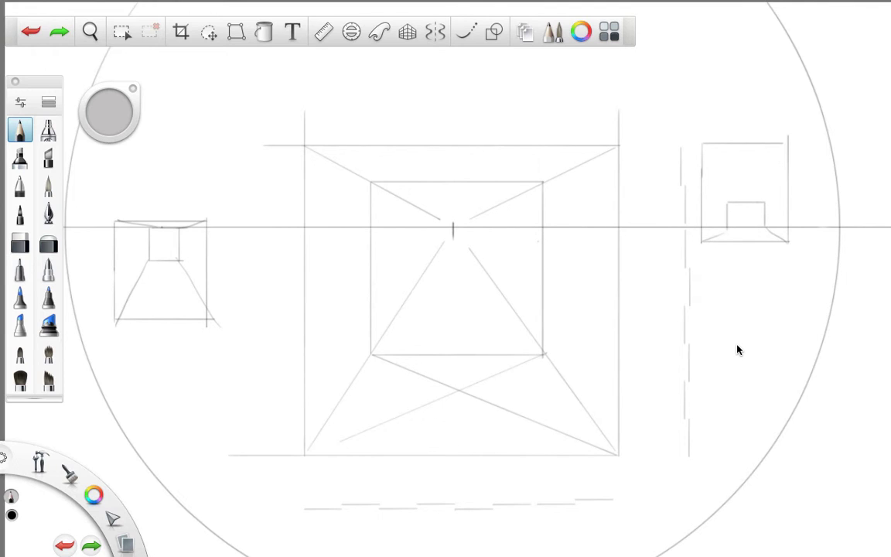
- Restore the undone upper receding edges of the small room on the right
{"action": "key", "text": "ctrl+shift+z"}
{"action": "key", "text": "ctrl+shift+z"}
{"action": "key", "text": "ctrl+shift+z"}
{"action": "key", "text": "ctrl+shift+z"}
{"action": "key", "text": "ctrl+shift+z"}
{"action": "key", "text": "ctrl+shift+z"}
- Align the ruler from the left diagonal vanishing point to the back wall's lower-right corner and draw a horizontal floor line from its left floor-edge crossing
{"action": "left_click", "coordinate": [323, 31]}
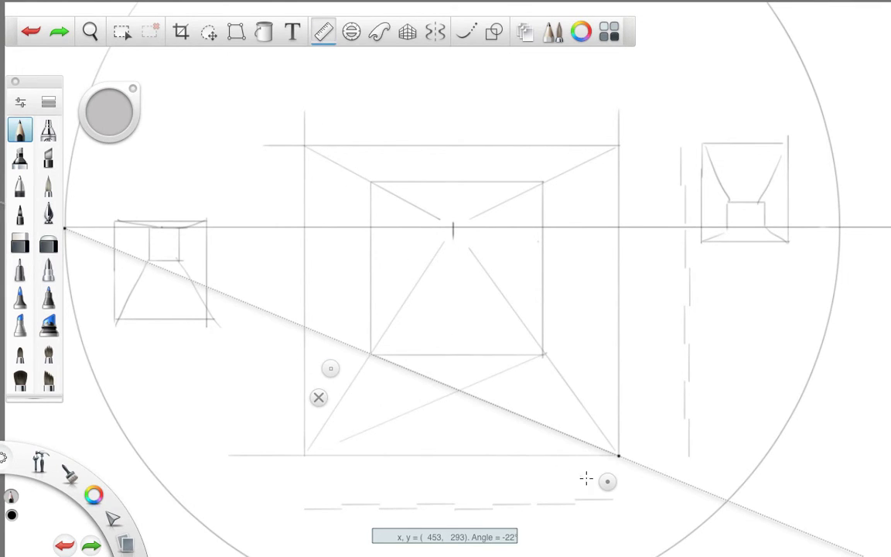
{"action": "left_click_drag", "start_coordinate": [608, 481], "coordinate": [535, 379]}
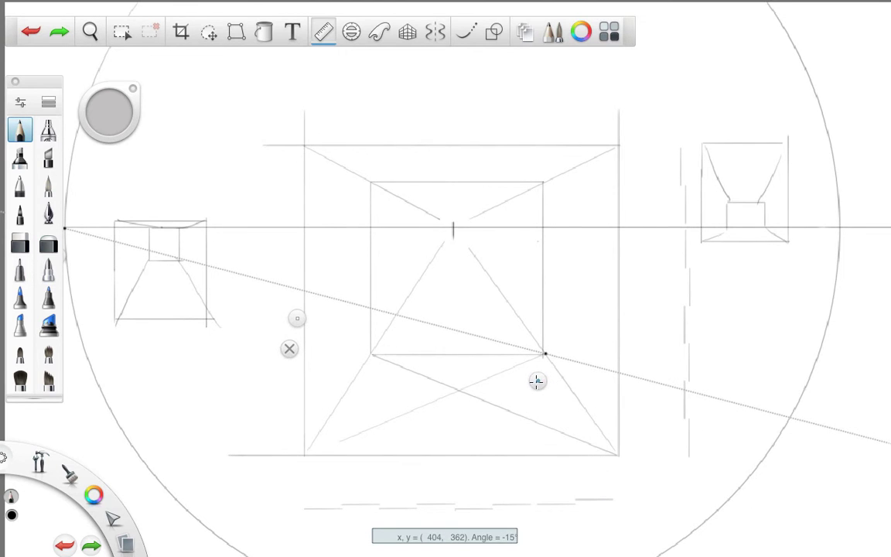
{"action": "left_click", "coordinate": [396, 314]}
{"action": "left_click", "coordinate": [289, 348]}
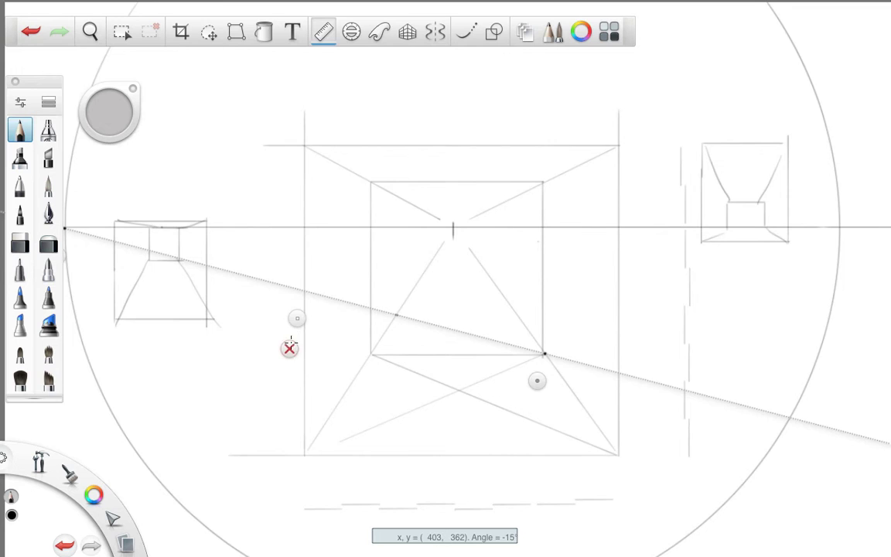
{"action": "left_click_drag", "start_coordinate": [396, 314], "coordinate": [508, 325]}
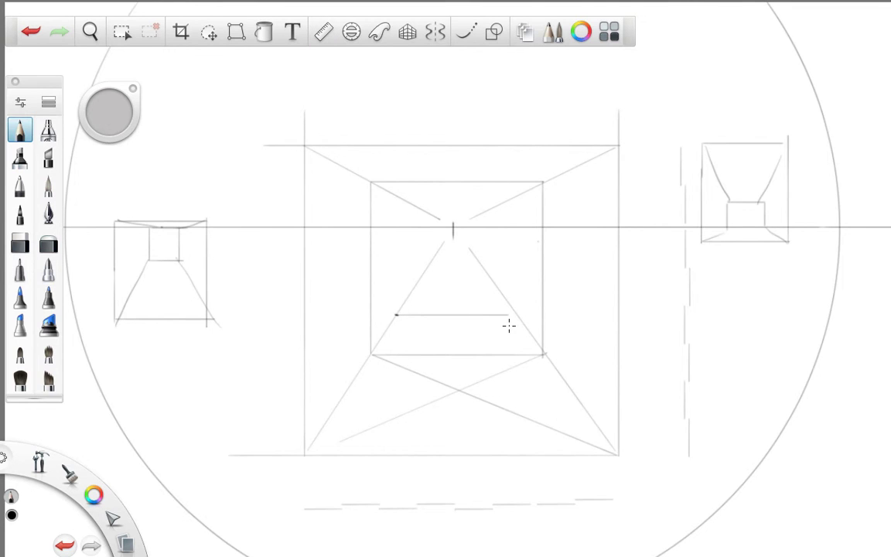
- Draw floor diagonals toward the left diagonal vanishing point from the back wall's lower-right corner and from the new floor line's right end
{"action": "left_click", "coordinate": [323, 31]}
{"action": "mouse_move", "coordinate": [541, 355]}
{"action": "left_mouse_down"}
{"action": "mouse_move", "coordinate": [441, 313]}
{"action": "mouse_move", "coordinate": [400, 308]}
{"action": "left_mouse_up"}
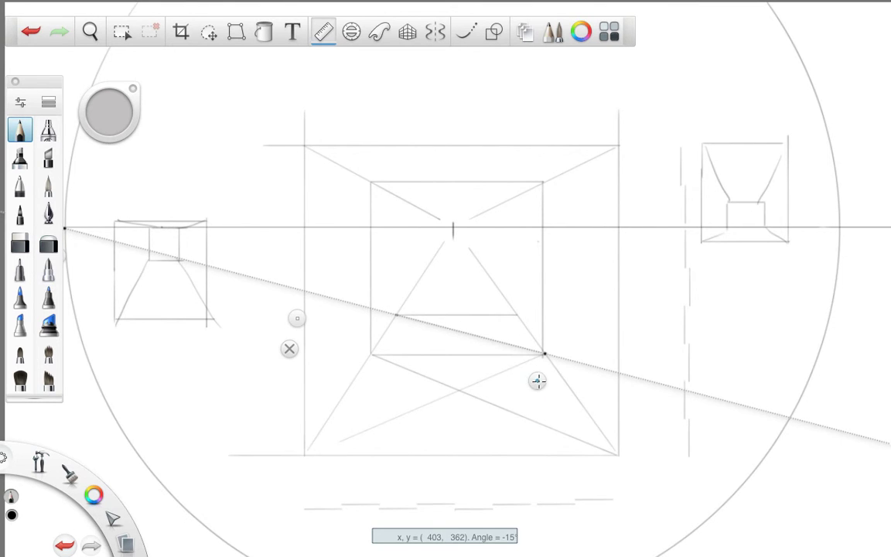
{"action": "left_click_drag", "start_coordinate": [537, 379], "coordinate": [510, 341]}
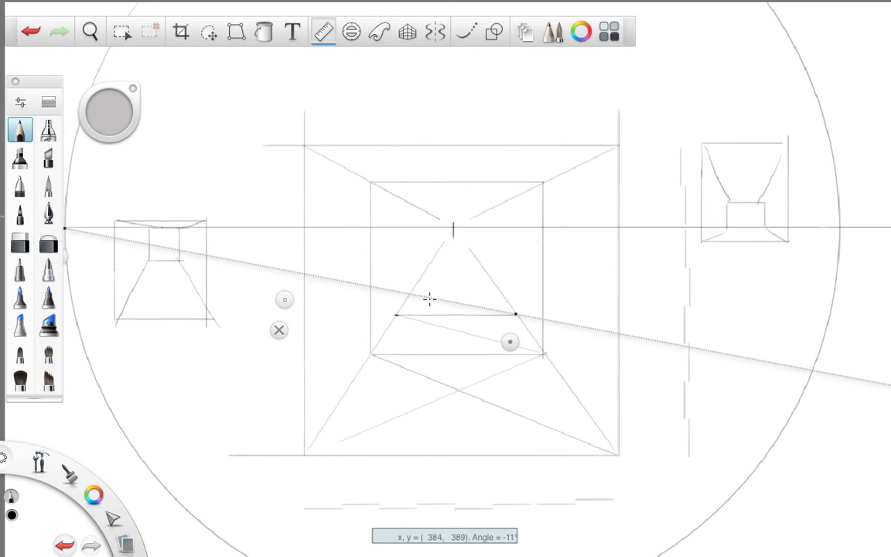
{"action": "left_click_drag", "start_coordinate": [407, 294], "coordinate": [511, 324]}
{"action": "left_click", "coordinate": [279, 330]}
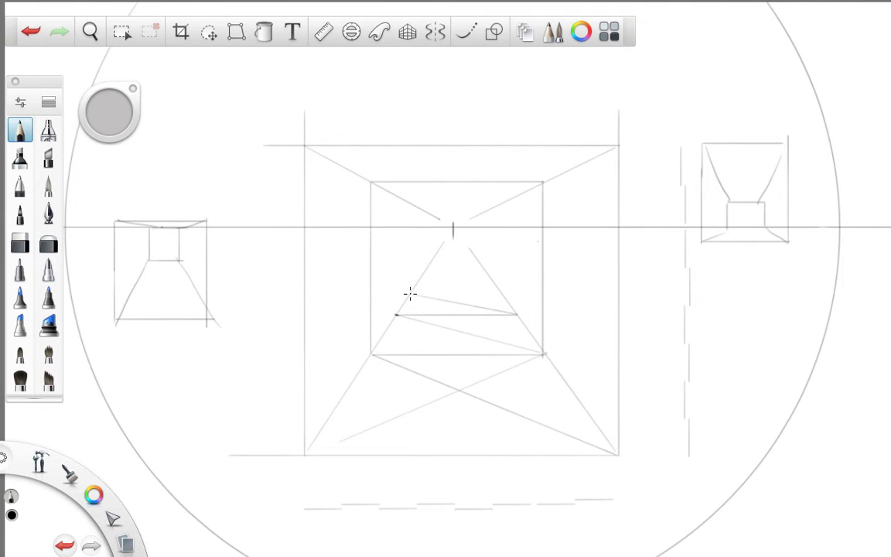
- Draw a smaller square back wall rising from where the second diagonal meets the left floor edge
{"action": "left_click_drag", "start_coordinate": [410, 294], "coordinate": [501, 293]}
{"action": "mouse_move", "coordinate": [410, 294]}
{"action": "left_mouse_down"}
{"action": "mouse_move", "coordinate": [410, 202]}
{"action": "mouse_move", "coordinate": [501, 199]}
{"action": "mouse_move", "coordinate": [497, 283]}
{"action": "left_mouse_up"}
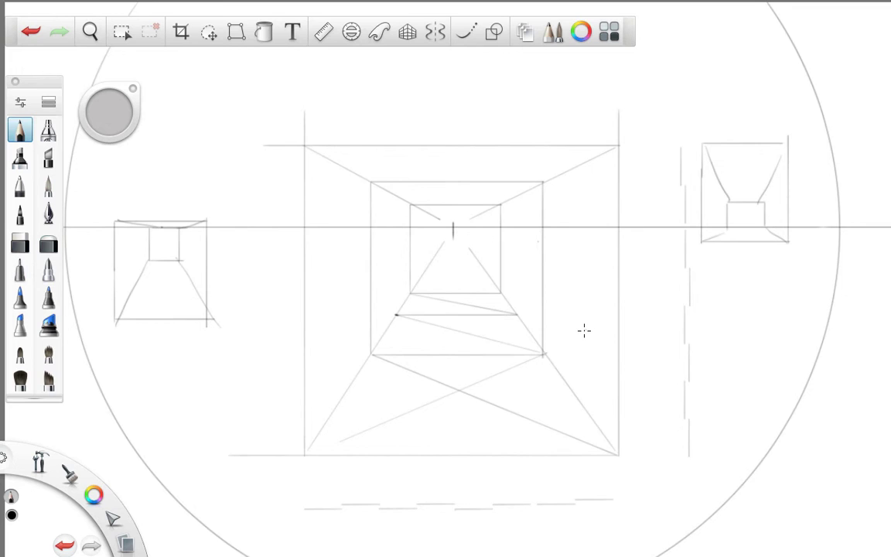
{"action": "key", "text": "ctrl+z"}
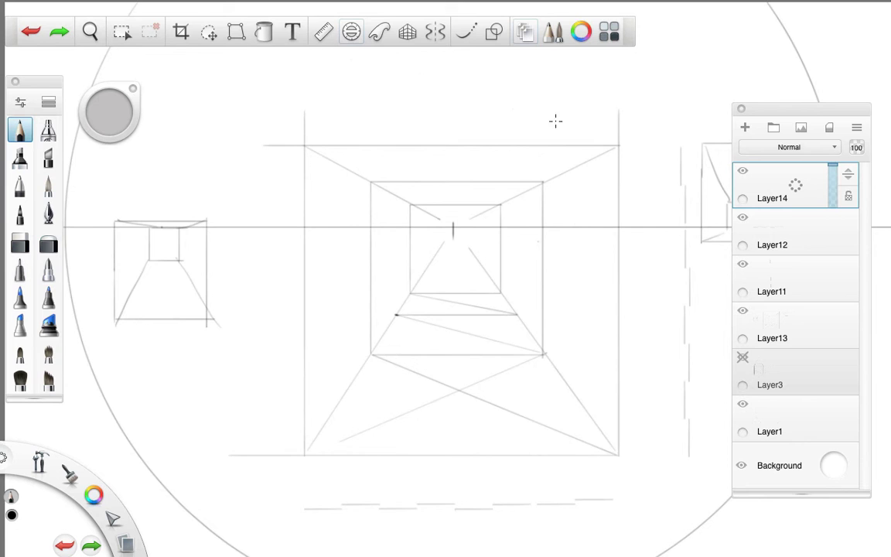
- Draw a line on the left wall receding to the central vanishing point, from low on the front edge to the first back wall
{"action": "left_click", "coordinate": [324, 31]}
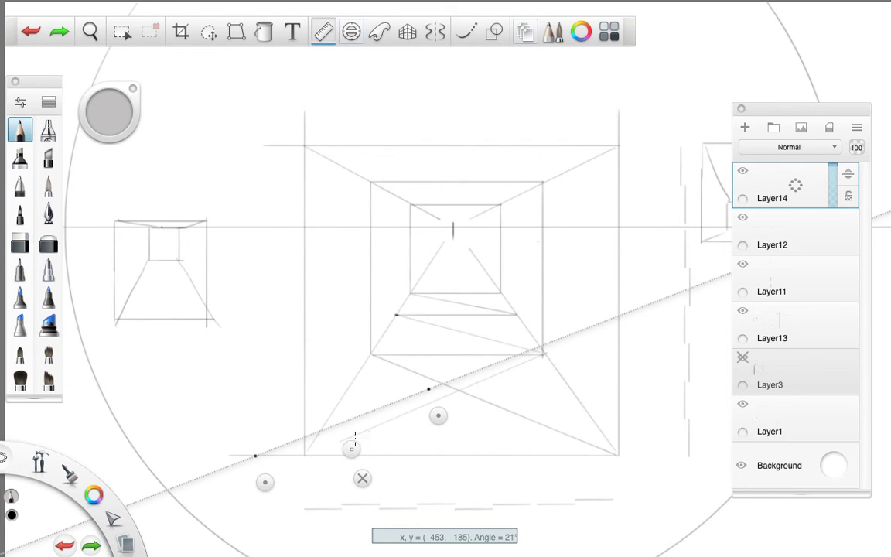
{"action": "left_click_drag", "start_coordinate": [351, 447], "coordinate": [375, 285]}
{"action": "mouse_move", "coordinate": [292, 318]}
{"action": "left_mouse_down"}
{"action": "mouse_move", "coordinate": [314, 394]}
{"action": "mouse_move", "coordinate": [370, 311]}
{"action": "left_mouse_up"}
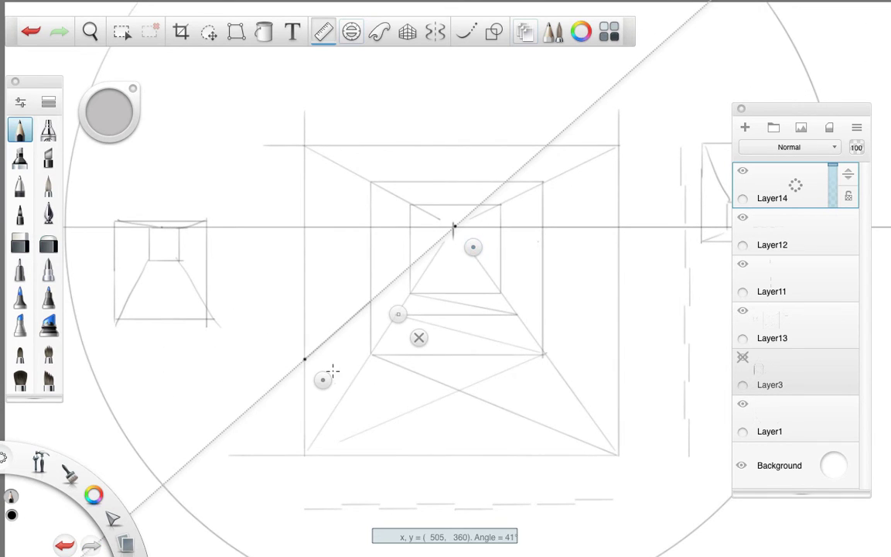
{"action": "left_click_drag", "start_coordinate": [333, 372], "coordinate": [440, 382]}
{"action": "left_click", "coordinate": [488, 318]}
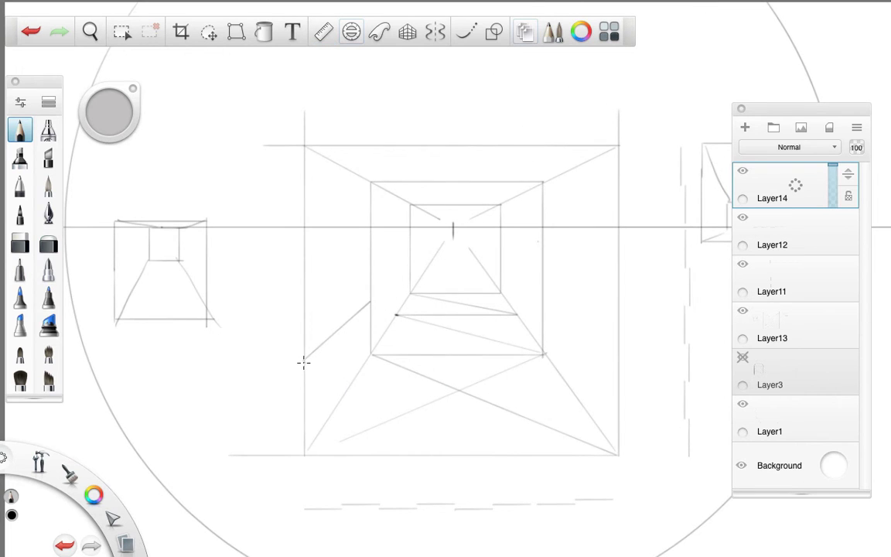
- Outline a low box's front face across the room's lower front and draw its rear top edge across the first back wall
{"action": "left_click_drag", "start_coordinate": [303, 362], "coordinate": [611, 365]}
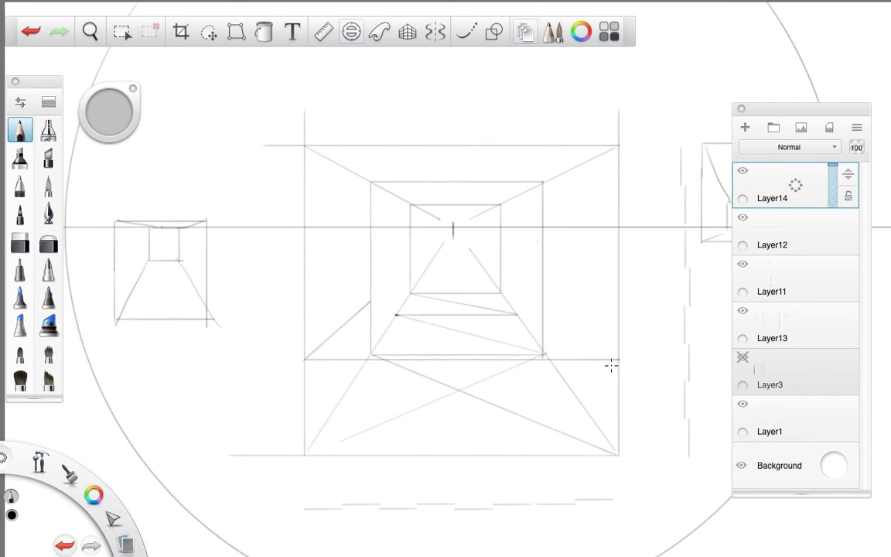
{"action": "mouse_move", "coordinate": [303, 360]}
{"action": "left_mouse_down"}
{"action": "mouse_move", "coordinate": [304, 455]}
{"action": "mouse_move", "coordinate": [618, 456]}
{"action": "left_mouse_up"}
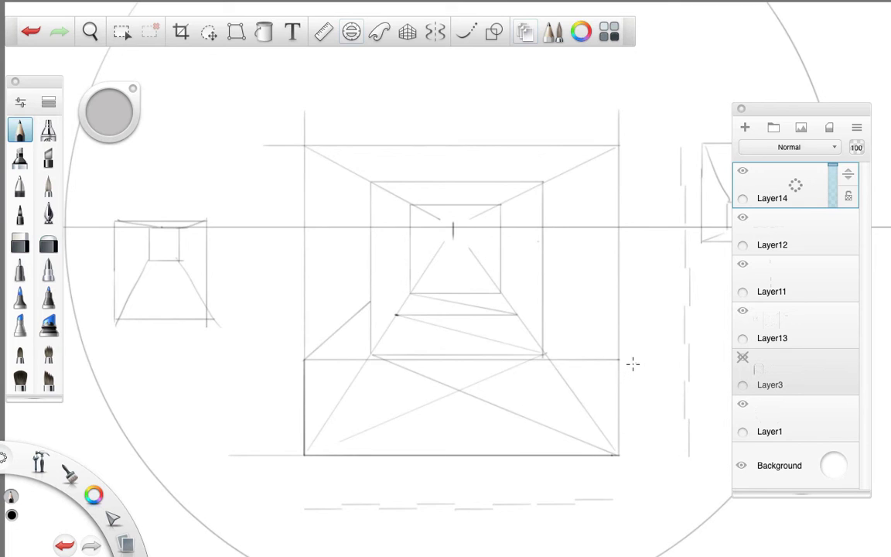
{"action": "left_click_drag", "start_coordinate": [619, 360], "coordinate": [618, 455]}
{"action": "left_click_drag", "start_coordinate": [370, 302], "coordinate": [540, 304]}
- Draw the box's right top edge from its front corner toward the central vanishing point, ending at the rear edge
{"action": "left_click", "coordinate": [324, 31]}
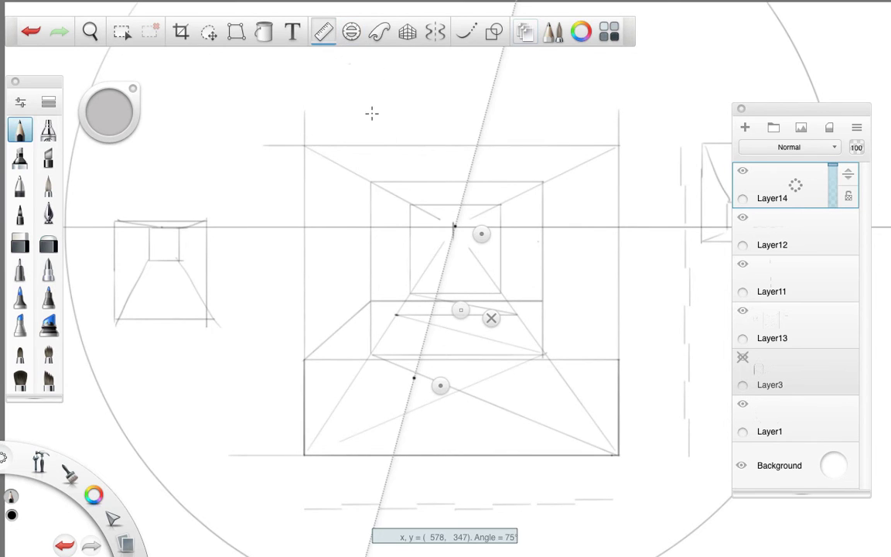
{"action": "left_click_drag", "start_coordinate": [429, 379], "coordinate": [645, 370]}
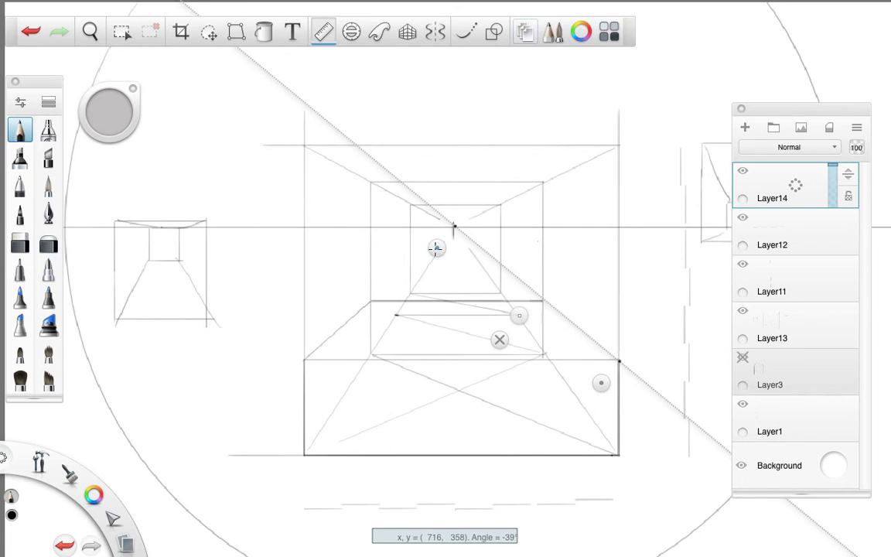
{"action": "left_click_drag", "start_coordinate": [541, 301], "coordinate": [611, 368]}
- Hide Layer12, Layer11 and Layer13 to isolate the box, and dismiss the ruler
{"action": "left_click", "coordinate": [743, 218]}
{"action": "left_click", "coordinate": [743, 263]}
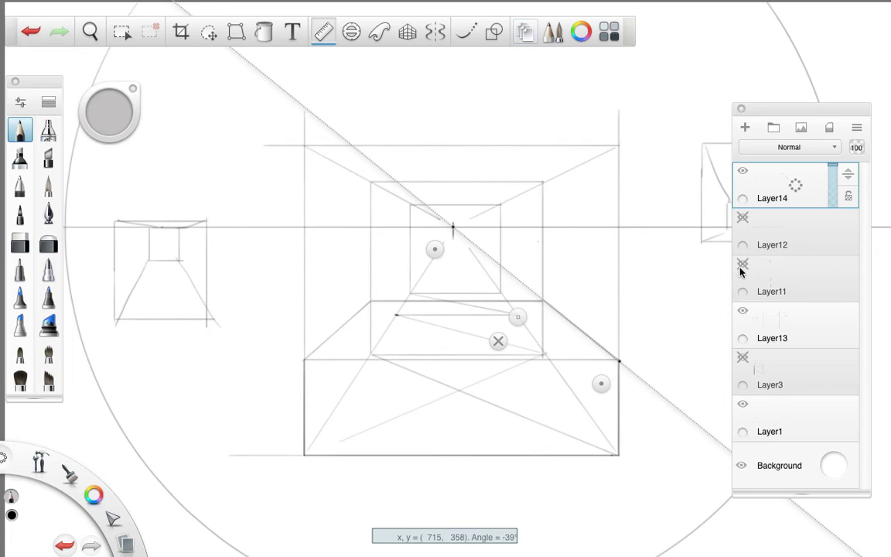
{"action": "left_click", "coordinate": [744, 311]}
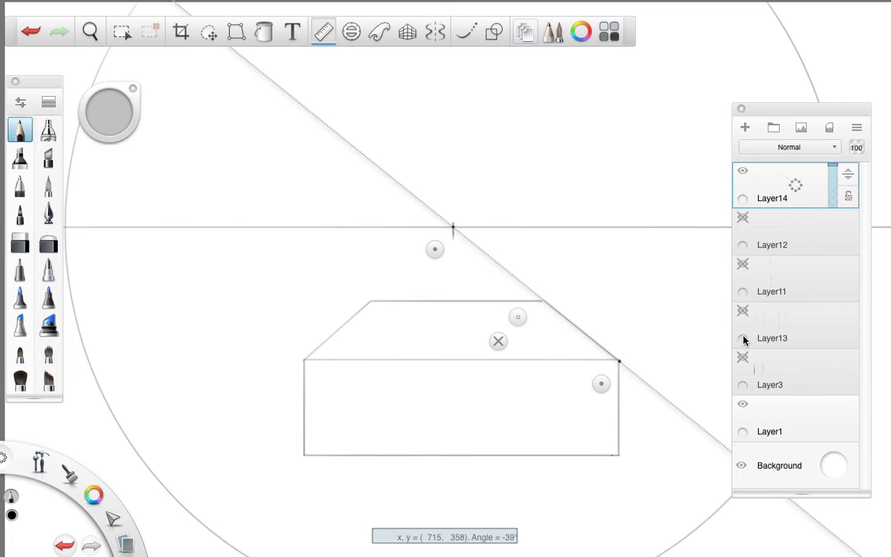
{"action": "left_click", "coordinate": [498, 342]}
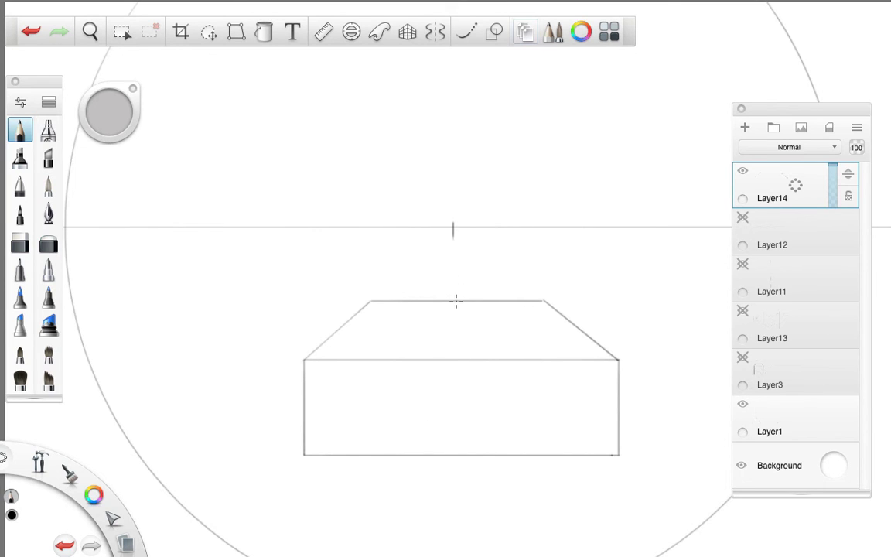
- Split the box with a vertical line almost directly below the vanishing point and erase the half to its right
{"action": "left_click_drag", "start_coordinate": [456, 302], "coordinate": [456, 455]}
{"action": "left_click", "coordinate": [20, 243]}
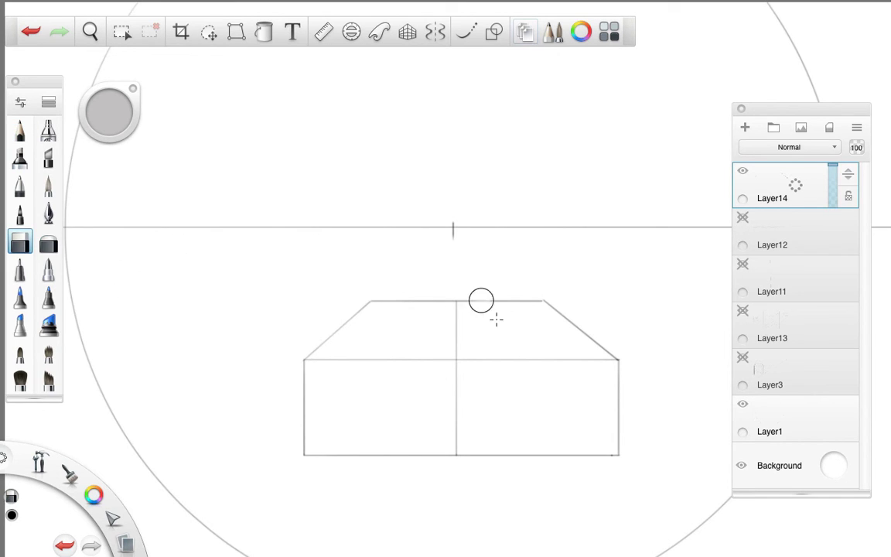
{"action": "mouse_move", "coordinate": [495, 318]}
{"action": "left_mouse_down"}
{"action": "mouse_move", "coordinate": [551, 367]}
{"action": "mouse_move", "coordinate": [571, 322]}
{"action": "mouse_move", "coordinate": [577, 328]}
{"action": "mouse_move", "coordinate": [498, 281]}
{"action": "mouse_move", "coordinate": [479, 311]}
{"action": "mouse_move", "coordinate": [468, 300]}
{"action": "mouse_move", "coordinate": [469, 360]}
{"action": "mouse_move", "coordinate": [589, 364]}
{"action": "mouse_move", "coordinate": [617, 346]}
{"action": "mouse_move", "coordinate": [601, 344]}
{"action": "mouse_move", "coordinate": [623, 453]}
{"action": "mouse_move", "coordinate": [469, 453]}
{"action": "left_mouse_up"}
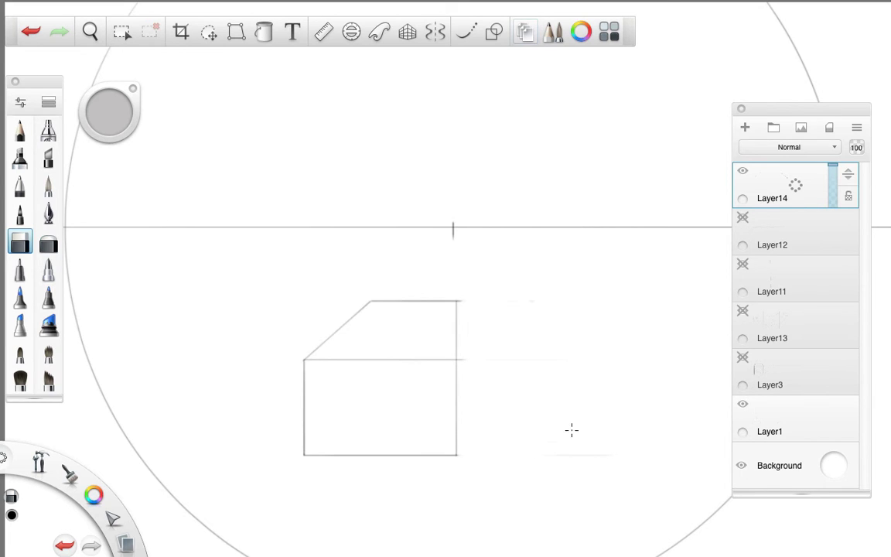
{"action": "left_click_drag", "start_coordinate": [478, 363], "coordinate": [474, 361]}
- Add a new layer and draw a vertical line down the box's front face, slightly inside its right edge
{"action": "left_click", "coordinate": [745, 128]}
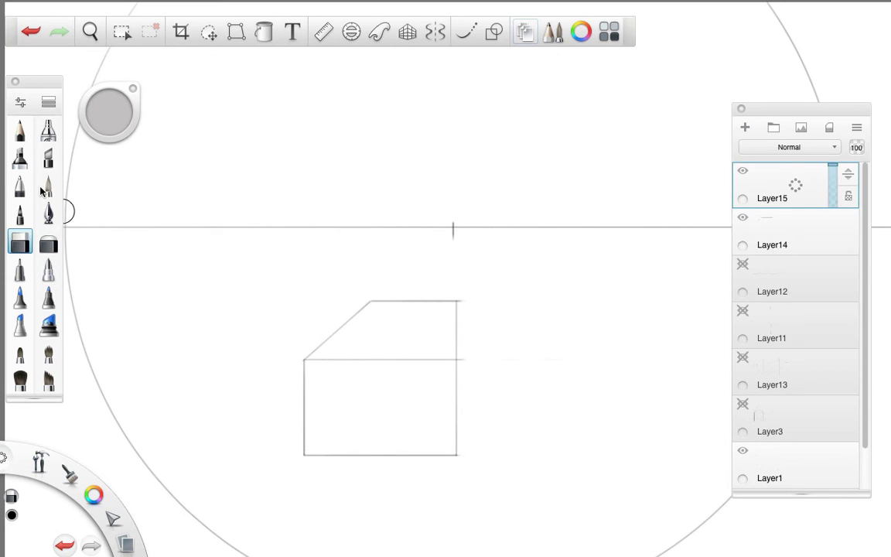
{"action": "left_click", "coordinate": [20, 130]}
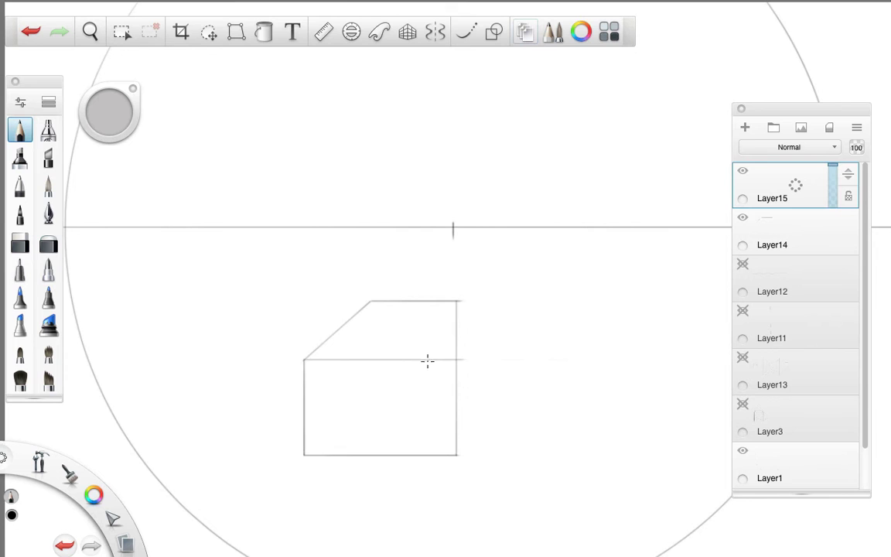
{"action": "left_click_drag", "start_coordinate": [428, 360], "coordinate": [428, 457]}
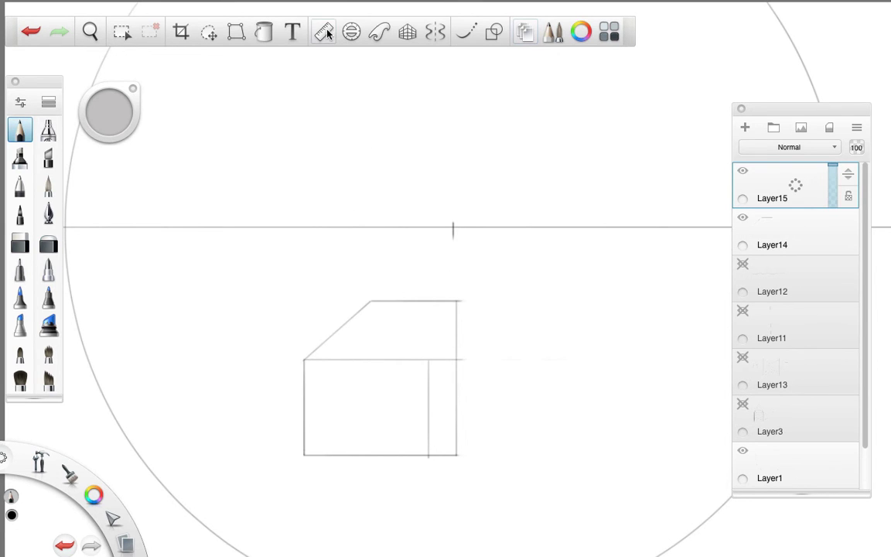
- Draw a narrow right side face on the box, with edges receding to the central vanishing point and a rear vertical
{"action": "key", "text": "r"}
{"action": "mouse_move", "coordinate": [581, 380]}
{"action": "left_mouse_down"}
{"action": "mouse_move", "coordinate": [438, 420]}
{"action": "mouse_move", "coordinate": [415, 399]}
{"action": "mouse_move", "coordinate": [413, 378]}
{"action": "mouse_move", "coordinate": [449, 303]}
{"action": "left_mouse_up"}
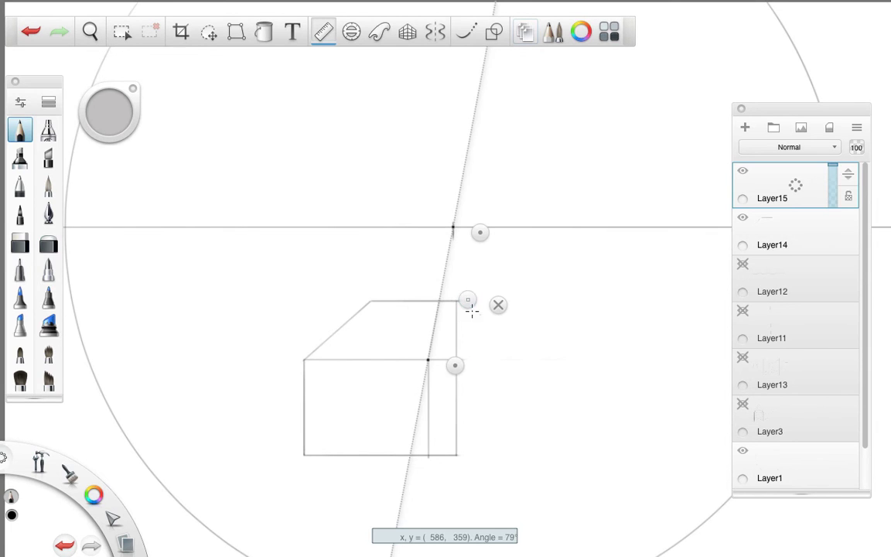
{"action": "mouse_move", "coordinate": [458, 365]}
{"action": "left_mouse_down"}
{"action": "mouse_move", "coordinate": [463, 438]}
{"action": "mouse_move", "coordinate": [455, 465]}
{"action": "mouse_move", "coordinate": [436, 428]}
{"action": "mouse_move", "coordinate": [450, 341]}
{"action": "mouse_move", "coordinate": [439, 311]}
{"action": "mouse_move", "coordinate": [444, 359]}
{"action": "left_mouse_up"}
{"action": "key", "text": "r"}
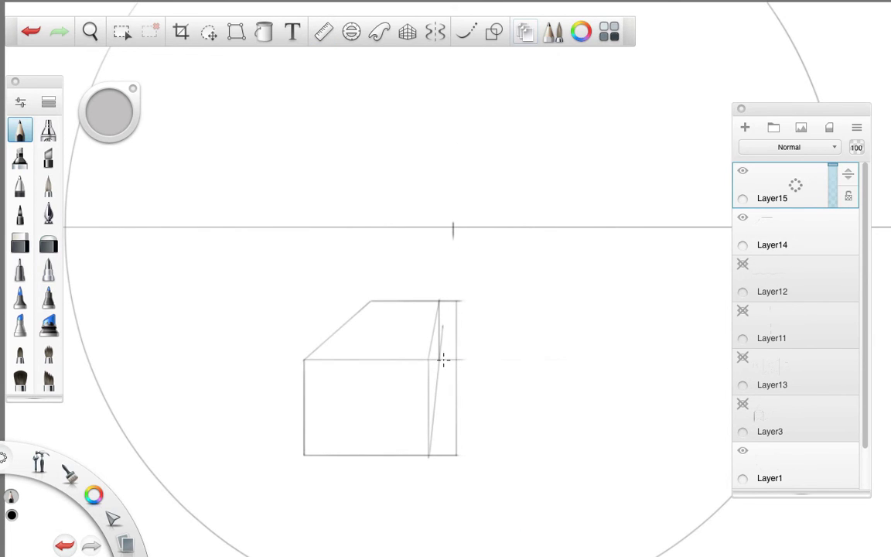
- On Layer14, erase the box's old lines that extend to the right of the new side face
{"action": "key", "text": "e"}
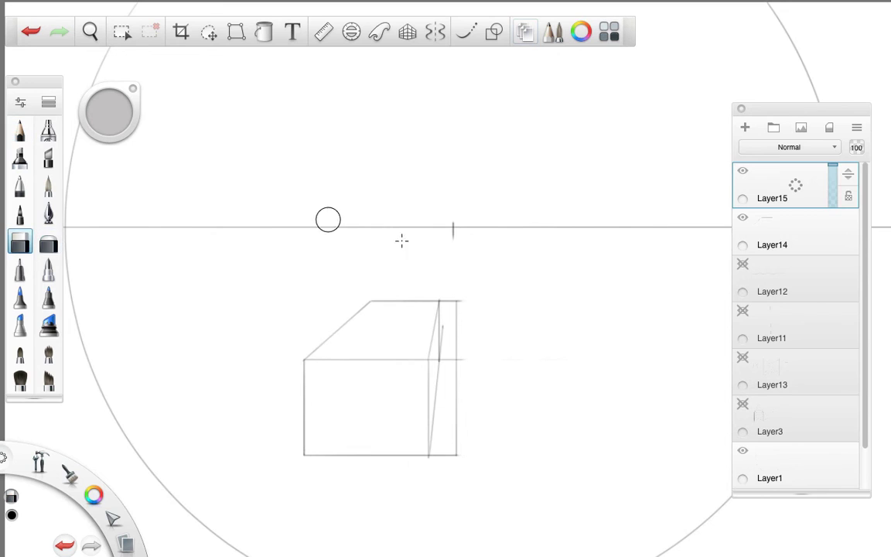
{"action": "left_click", "coordinate": [762, 235]}
{"action": "left_click_drag", "start_coordinate": [485, 304], "coordinate": [460, 299]}
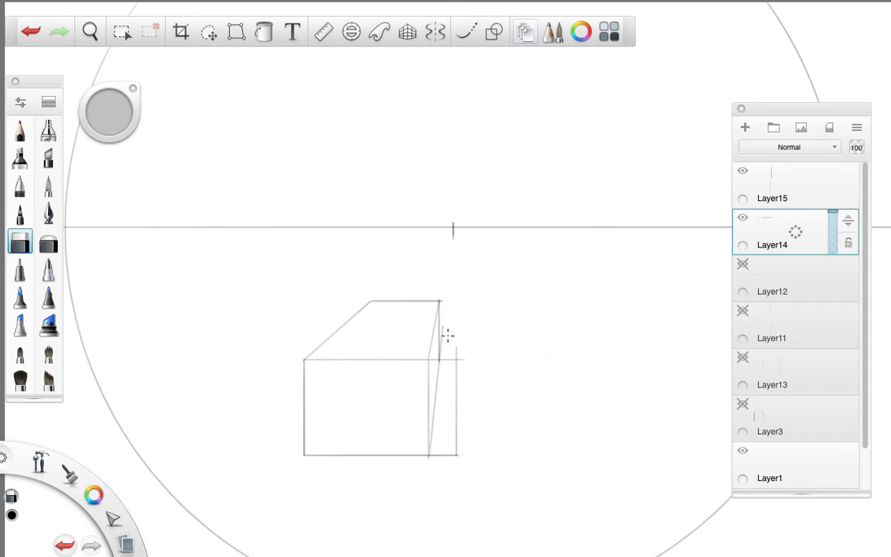
{"action": "mouse_move", "coordinate": [448, 338]}
{"action": "left_mouse_down"}
{"action": "mouse_move", "coordinate": [463, 366]}
{"action": "mouse_move", "coordinate": [450, 356]}
{"action": "mouse_move", "coordinate": [461, 438]}
{"action": "mouse_move", "coordinate": [448, 439]}
{"action": "mouse_move", "coordinate": [439, 460]}
{"action": "left_mouse_up"}
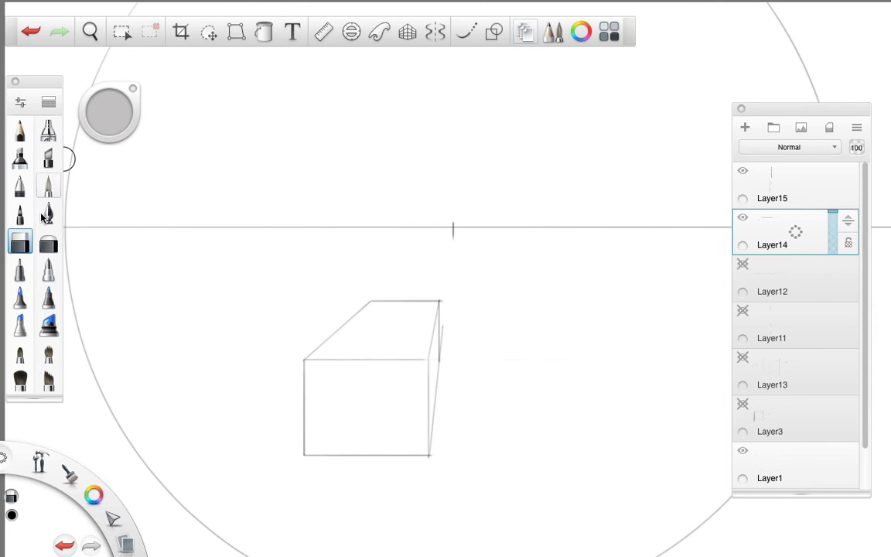
- Sketch a horizontal double-headed arrow with the pencil between the box and the horizon
{"action": "left_click", "coordinate": [20, 130]}
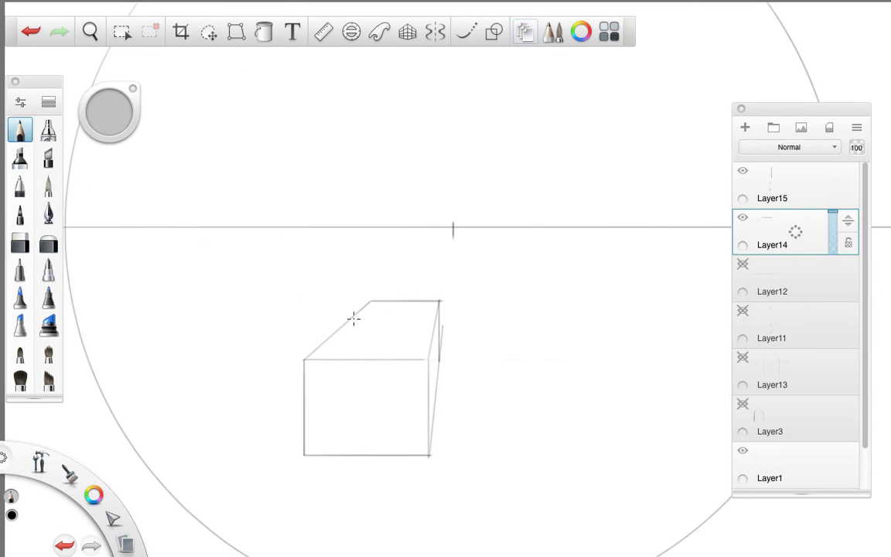
{"action": "left_click_drag", "start_coordinate": [433, 271], "coordinate": [507, 271]}
{"action": "left_click_drag", "start_coordinate": [430, 269], "coordinate": [422, 273]}
{"action": "left_click_drag", "start_coordinate": [505, 272], "coordinate": [514, 271]}
- Try angle arcs in the top face's two front corners and a freehand loop around the box's right side
{"action": "left_click_drag", "start_coordinate": [426, 341], "coordinate": [418, 352]}
{"action": "left_click_drag", "start_coordinate": [326, 342], "coordinate": [334, 356]}
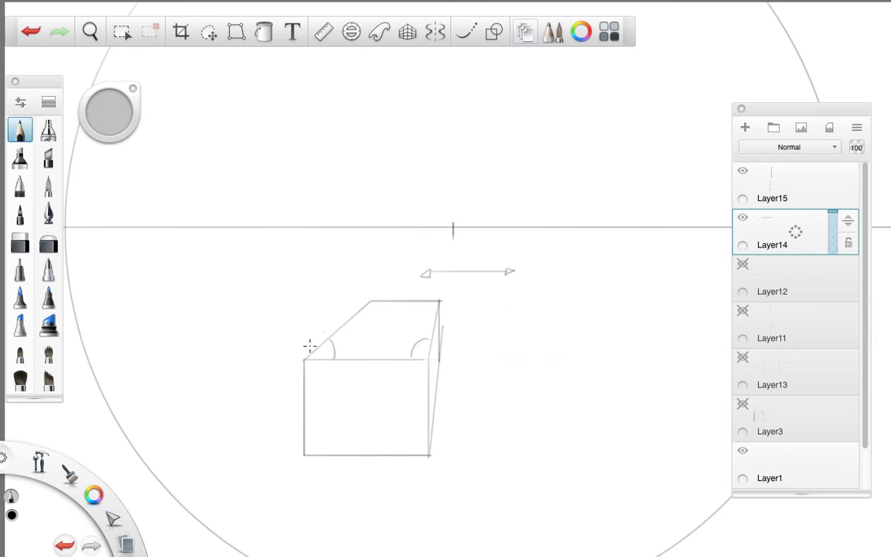
{"action": "key", "text": "ctrl+z"}
{"action": "key", "text": "ctrl+z"}
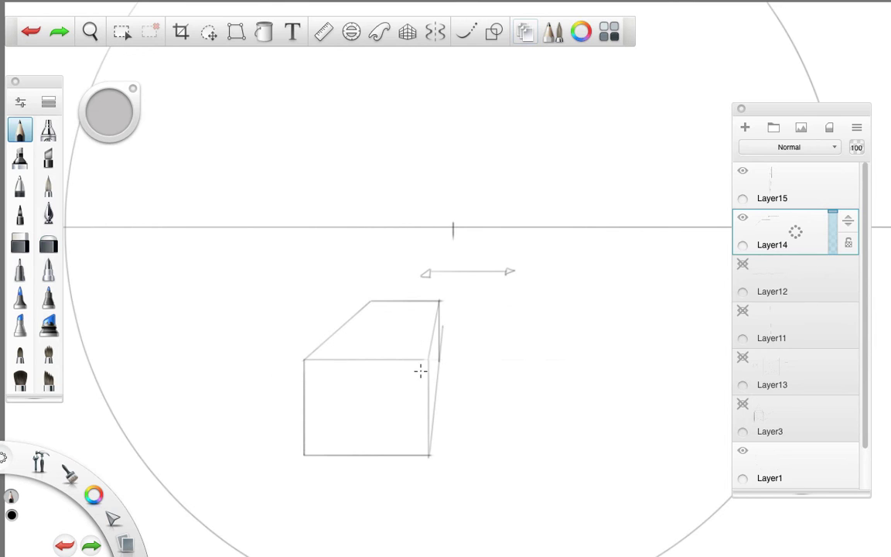
{"action": "mouse_move", "coordinate": [423, 275]}
{"action": "left_mouse_down"}
{"action": "mouse_move", "coordinate": [536, 340]}
{"action": "mouse_move", "coordinate": [450, 460]}
{"action": "left_mouse_up"}
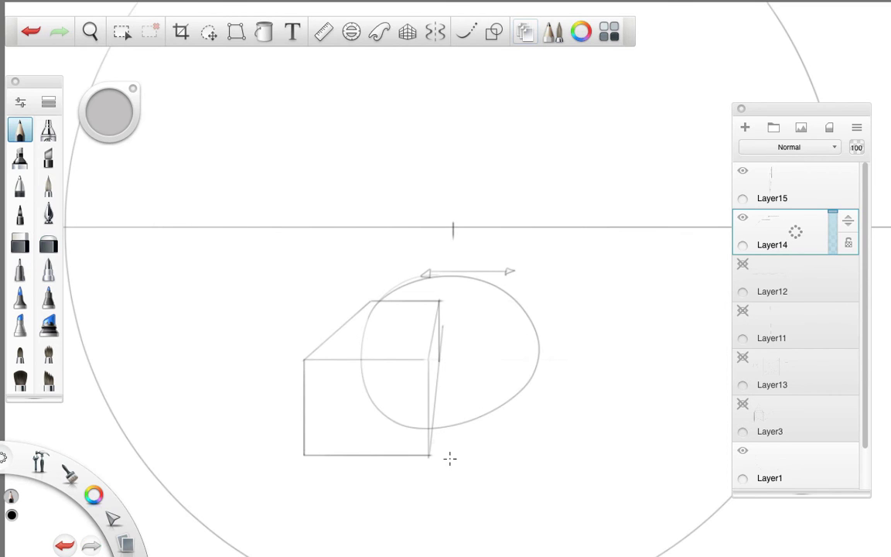
{"action": "key", "text": "ctrl+z"}
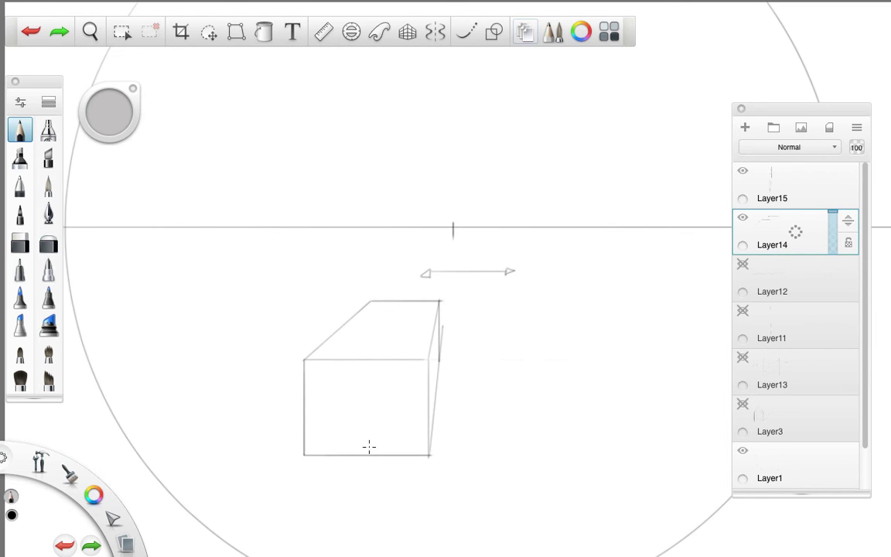
- Sketch a wide ellipse around the box, with a small circle near each end
{"action": "mouse_move", "coordinate": [234, 280]}
{"action": "left_mouse_down"}
{"action": "mouse_move", "coordinate": [155, 283]}
{"action": "mouse_move", "coordinate": [151, 418]}
{"action": "mouse_move", "coordinate": [400, 484]}
{"action": "mouse_move", "coordinate": [677, 439]}
{"action": "mouse_move", "coordinate": [639, 312]}
{"action": "mouse_move", "coordinate": [297, 267]}
{"action": "mouse_move", "coordinate": [136, 334]}
{"action": "left_mouse_up"}
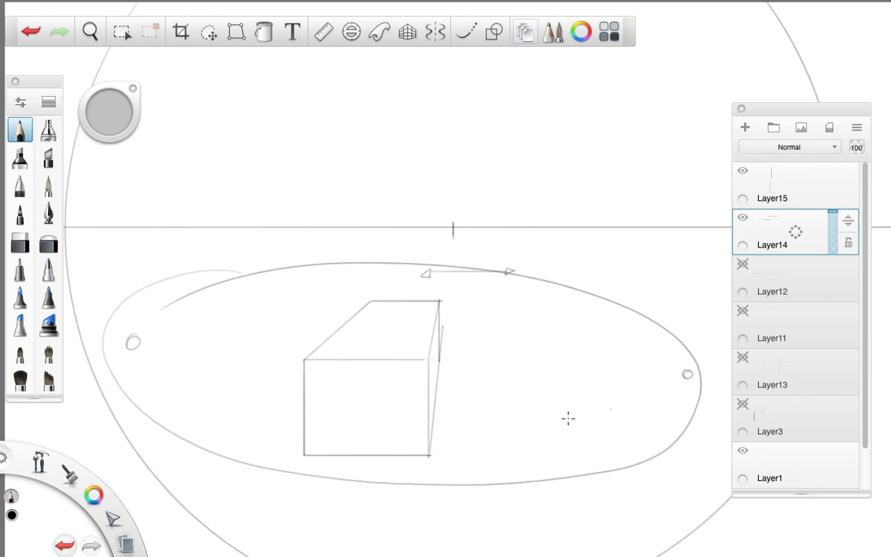
- Undo the wide ellipse and its two small circles, and try a wide freehand curve across the box below the horizon
{"action": "key", "text": "ctrl+z"}
{"action": "key", "text": "ctrl+z"}
{"action": "key", "text": "ctrl+z"}
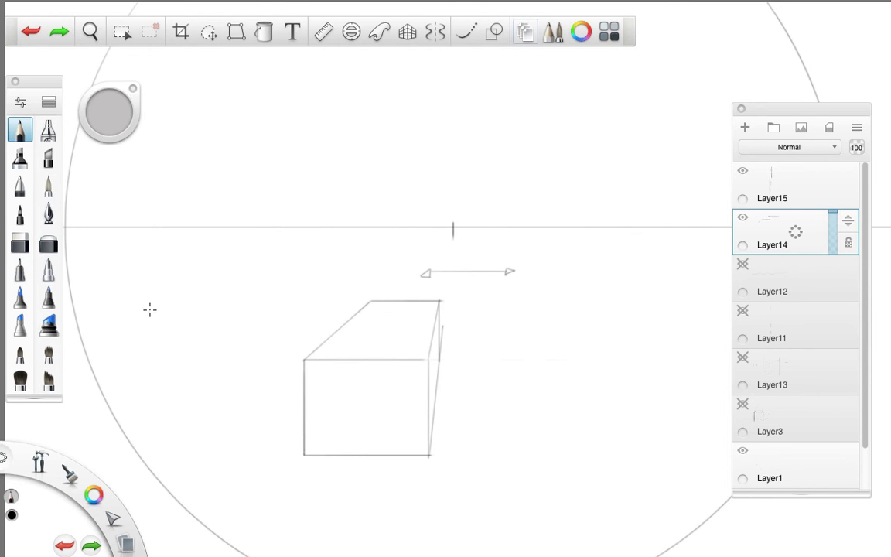
{"action": "mouse_move", "coordinate": [150, 309]}
{"action": "left_mouse_down"}
{"action": "mouse_move", "coordinate": [220, 368]}
{"action": "mouse_move", "coordinate": [647, 400]}
{"action": "mouse_move", "coordinate": [604, 378]}
{"action": "left_mouse_up"}
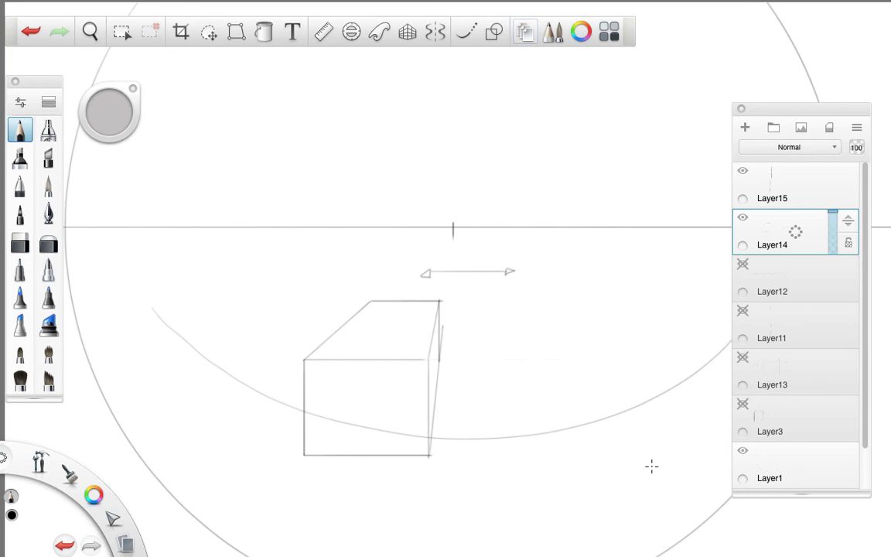
{"action": "key", "text": "ctrl+z"}
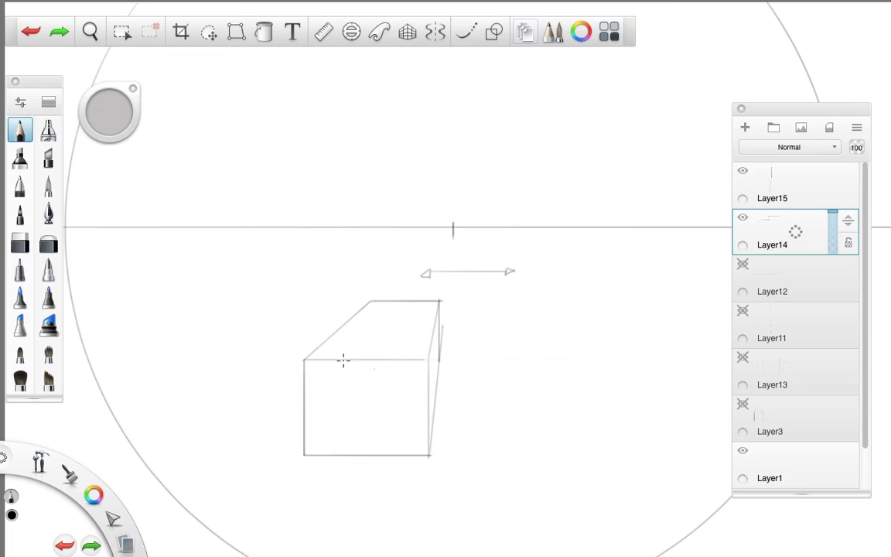
- Erase the box's top-face edges and the double-headed arrow on Layer14, and delete Layer15
{"action": "left_click", "coordinate": [20, 244]}
{"action": "mouse_move", "coordinate": [425, 360]}
{"action": "left_mouse_down"}
{"action": "mouse_move", "coordinate": [315, 362]}
{"action": "mouse_move", "coordinate": [374, 311]}
{"action": "mouse_move", "coordinate": [405, 300]}
{"action": "mouse_move", "coordinate": [449, 327]}
{"action": "left_mouse_up"}
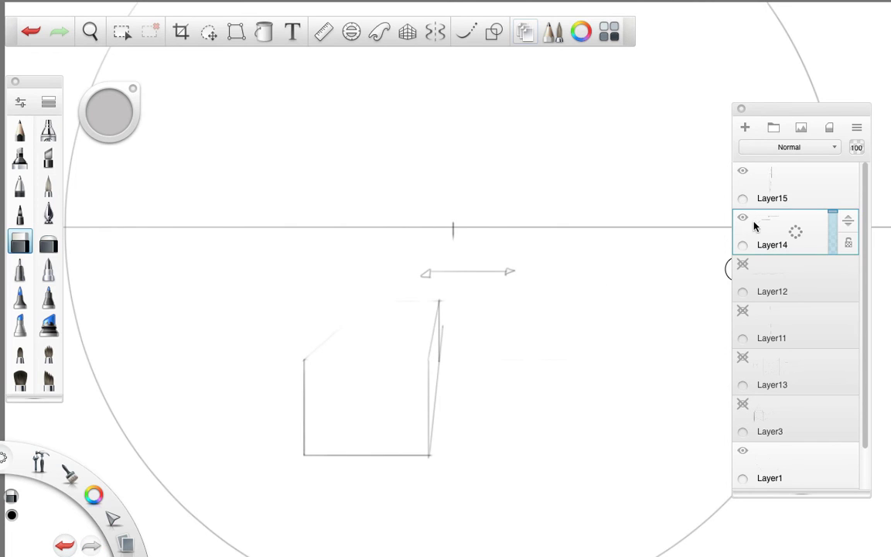
{"action": "left_click", "coordinate": [742, 171]}
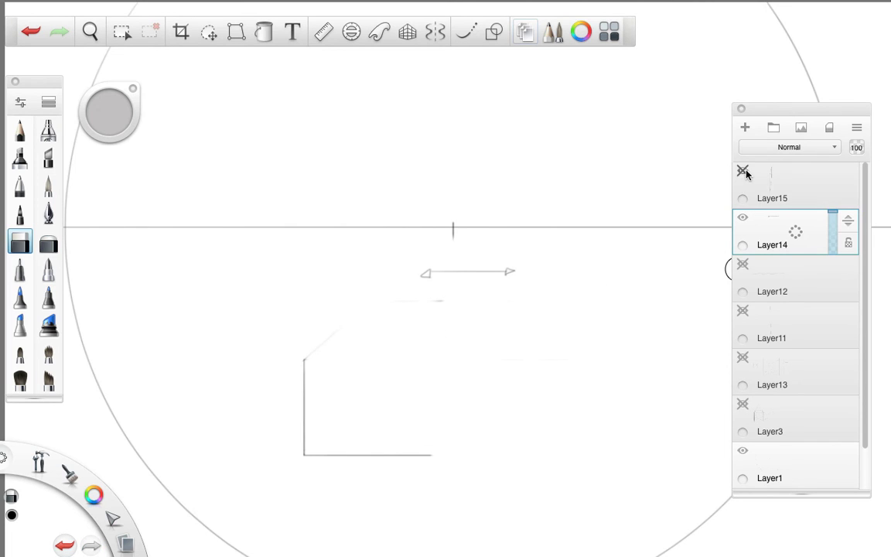
{"action": "left_click", "coordinate": [743, 172]}
{"action": "left_click", "coordinate": [812, 192]}
{"action": "left_click_drag", "start_coordinate": [795, 185], "coordinate": [757, 185]}
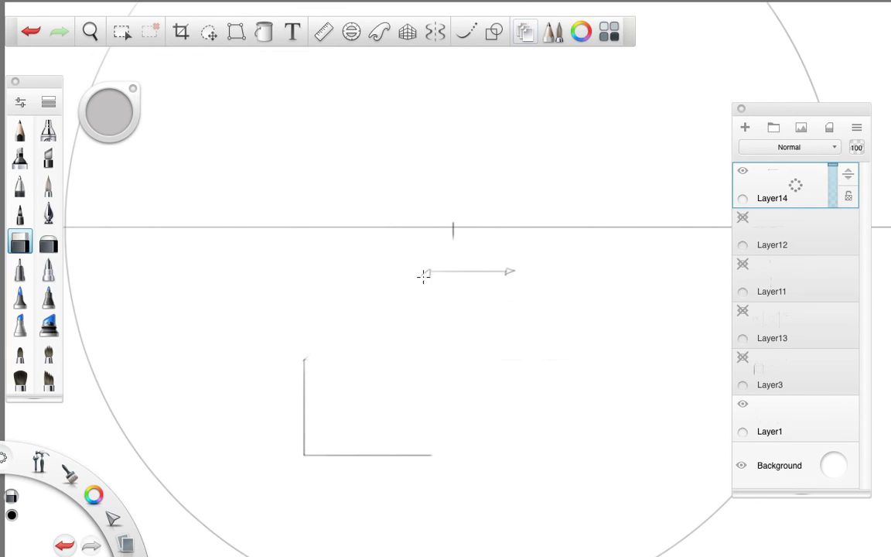
- Rule pencil lines from both ends of the box's front bottom edge to the central vanishing point, and hide the layer list
{"action": "left_click", "coordinate": [20, 130]}
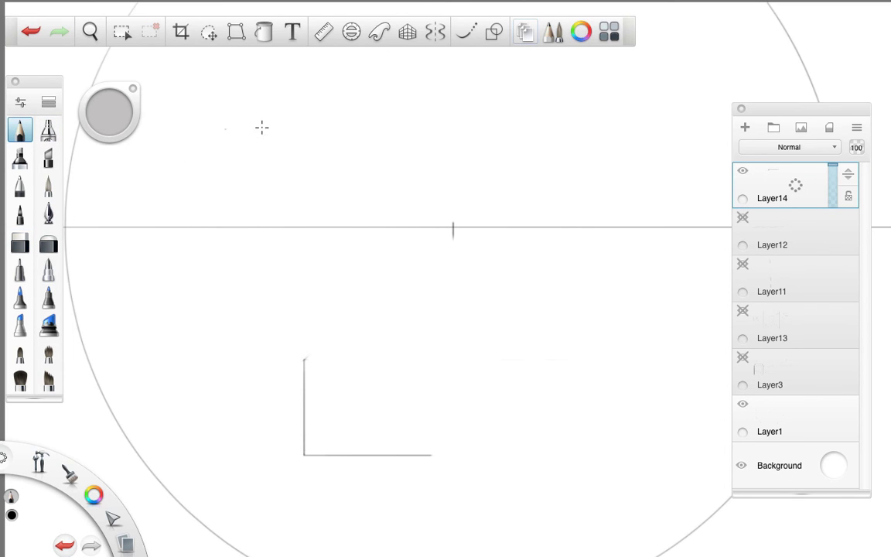
{"action": "left_click", "coordinate": [323, 31]}
{"action": "left_click_drag", "start_coordinate": [439, 451], "coordinate": [466, 328]}
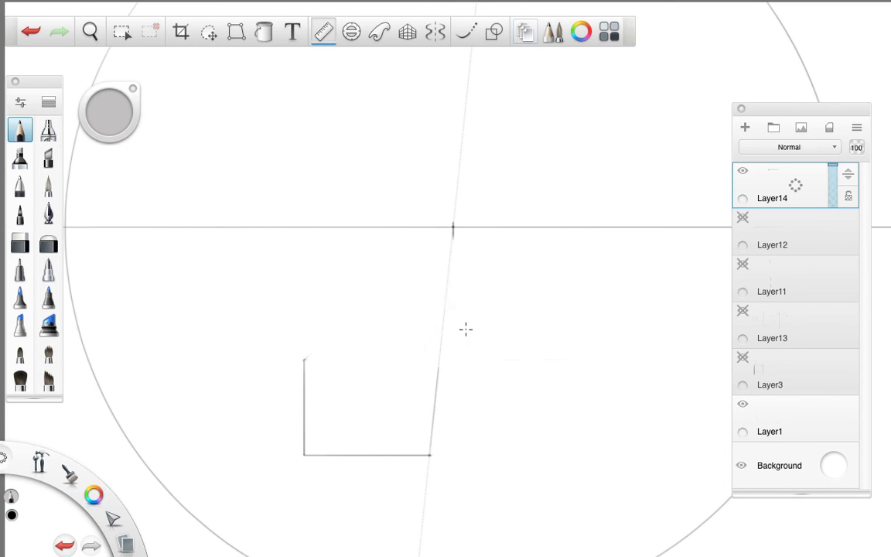
{"action": "left_click_drag", "start_coordinate": [455, 459], "coordinate": [328, 466]}
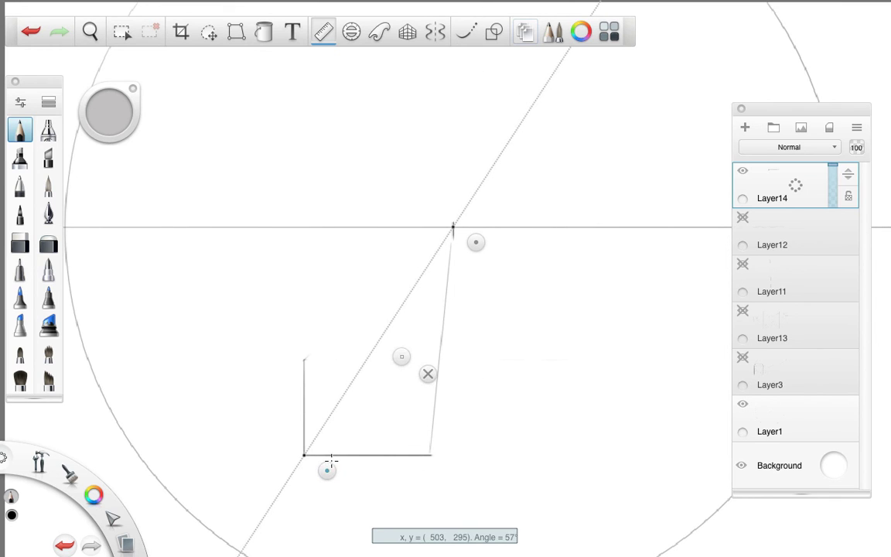
{"action": "left_click", "coordinate": [741, 109]}
- Rule diagonals from the front bottom corners to the opposite circle-horizon points and draw the back bottom edge through their crossings with the receding lines
{"action": "left_click_drag", "start_coordinate": [489, 234], "coordinate": [857, 240]}
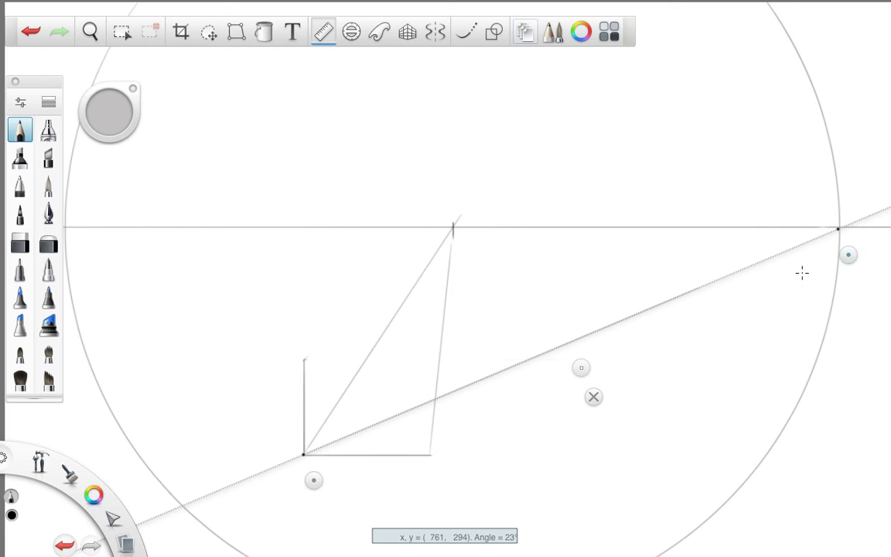
{"action": "left_click_drag", "start_coordinate": [803, 272], "coordinate": [440, 480]}
{"action": "left_click_drag", "start_coordinate": [301, 492], "coordinate": [67, 263]}
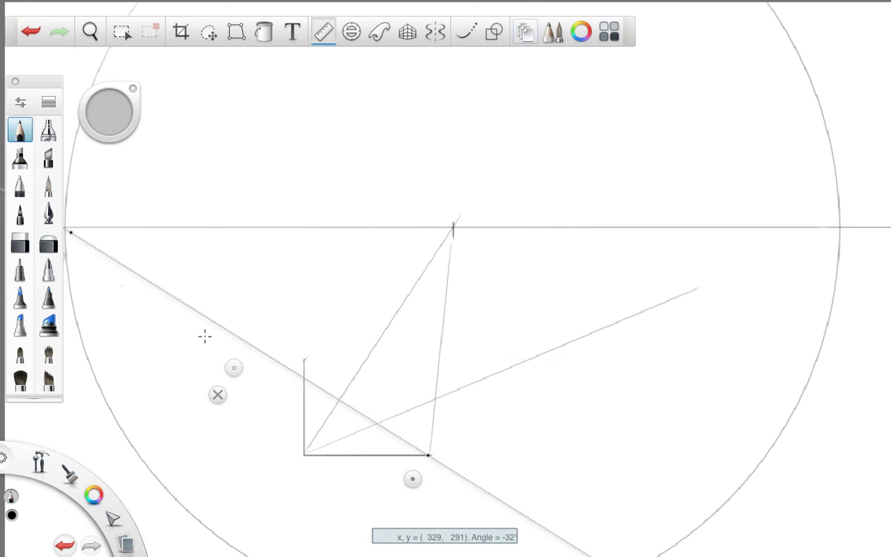
{"action": "left_click", "coordinate": [219, 396]}
{"action": "left_click_drag", "start_coordinate": [338, 400], "coordinate": [437, 400]}
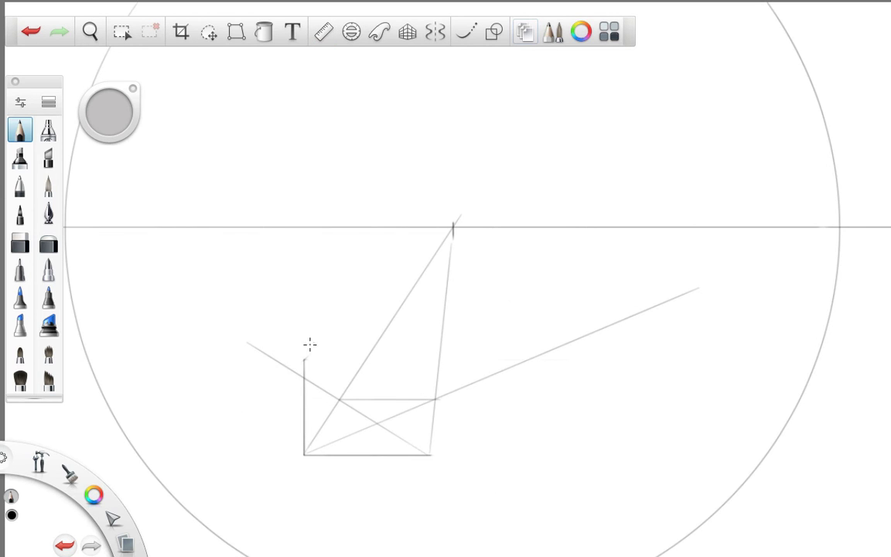
- Draw vertical edges upward from the box's two back bottom corners and its front right bottom corner
{"action": "left_click_drag", "start_coordinate": [338, 399], "coordinate": [339, 295]}
{"action": "left_click_drag", "start_coordinate": [435, 398], "coordinate": [435, 310]}
{"action": "left_click_drag", "start_coordinate": [431, 453], "coordinate": [430, 350]}
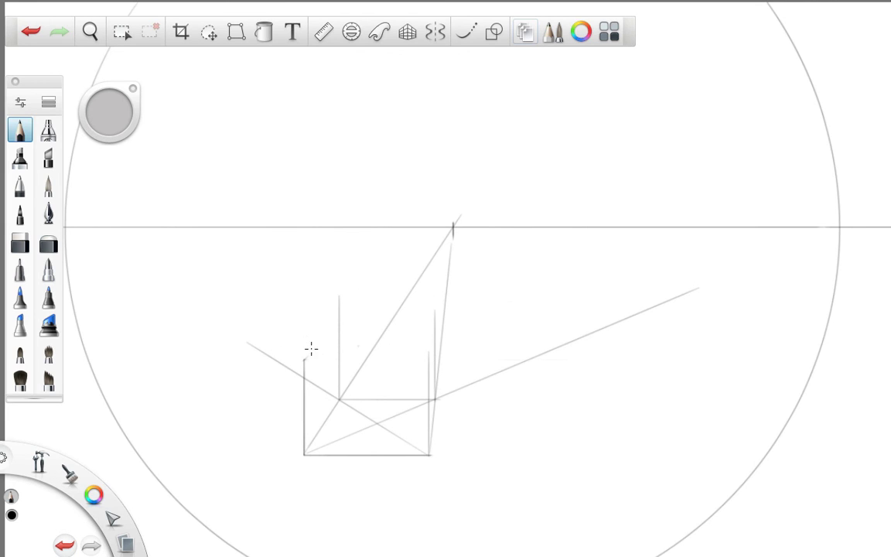
- Rule the receding edge from the box's front left top corner toward the central vanishing point and draw the front top edge
{"action": "left_click", "coordinate": [324, 33]}
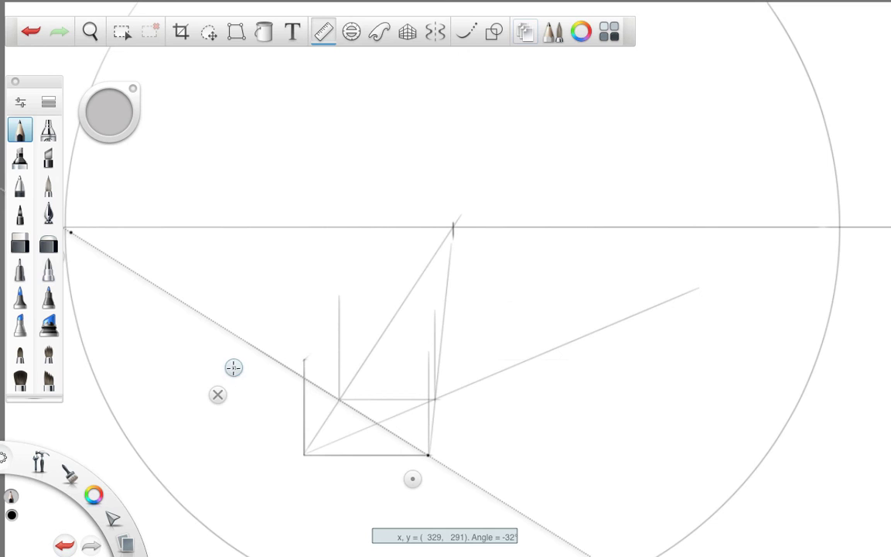
{"action": "left_click_drag", "start_coordinate": [233, 368], "coordinate": [416, 391]}
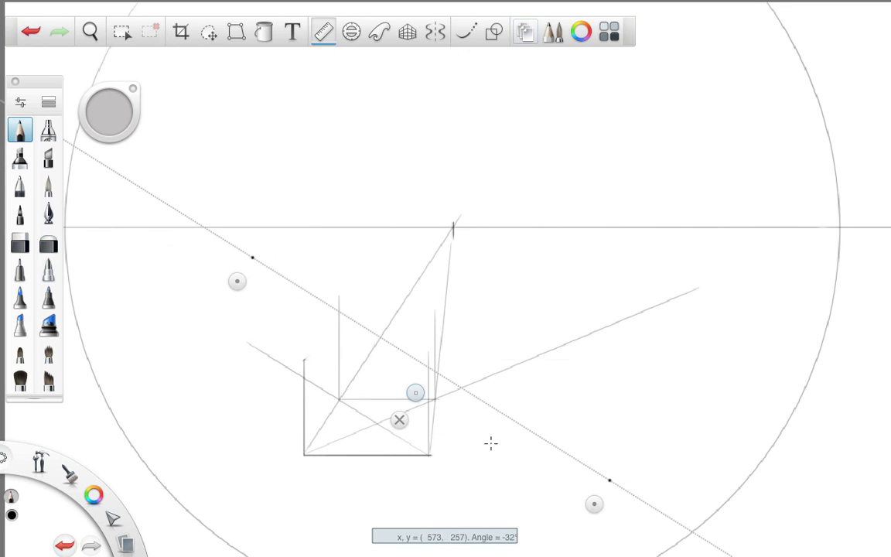
{"action": "left_click_drag", "start_coordinate": [592, 501], "coordinate": [441, 253]}
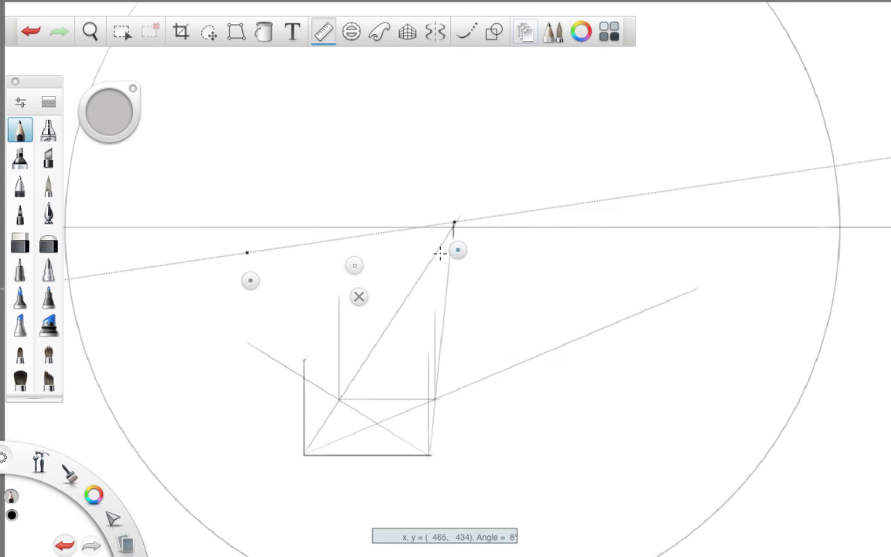
{"action": "left_click_drag", "start_coordinate": [251, 280], "coordinate": [302, 362]}
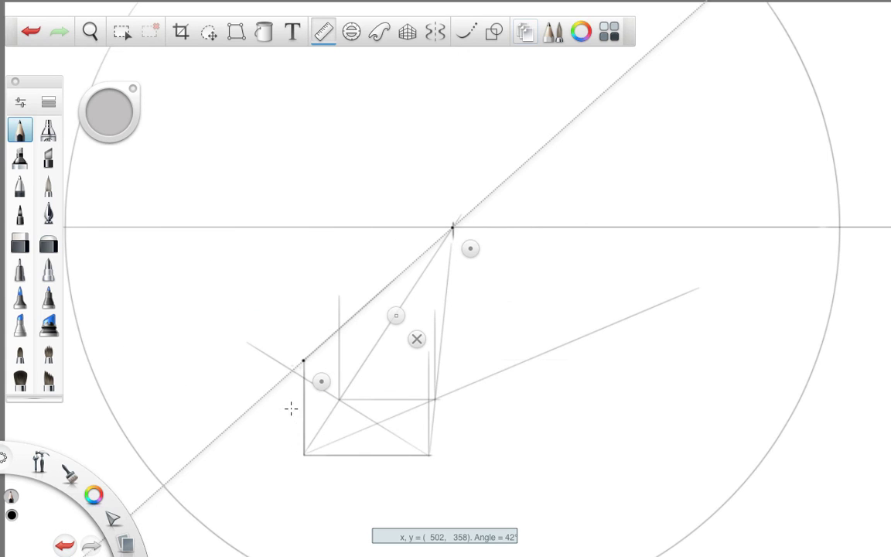
{"action": "left_click_drag", "start_coordinate": [321, 380], "coordinate": [451, 372]}
{"action": "left_click", "coordinate": [495, 301]}
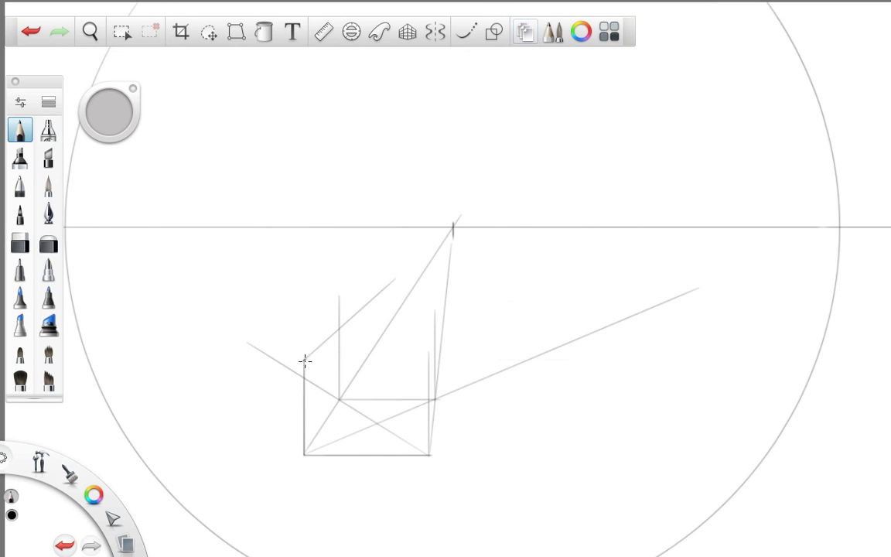
{"action": "left_click_drag", "start_coordinate": [305, 361], "coordinate": [429, 361]}
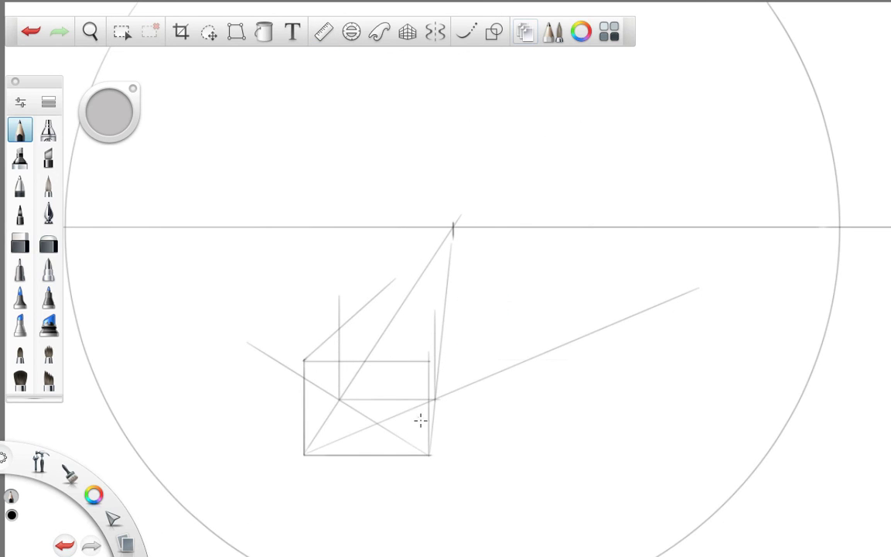
- Rule the receding edge from the box's front right top corner toward the central vanishing point and draw the horizontal back top edge
{"action": "left_click", "coordinate": [323, 31]}
{"action": "left_click_drag", "start_coordinate": [443, 280], "coordinate": [424, 380]}
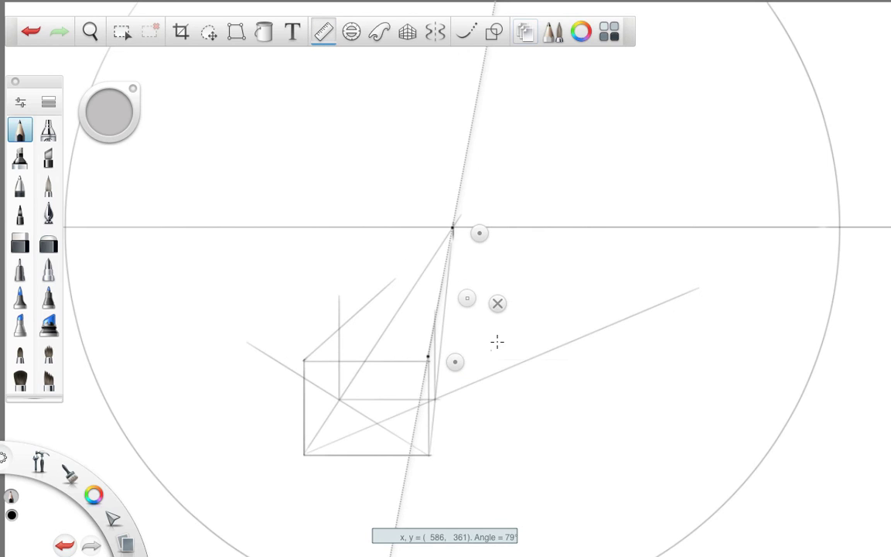
{"action": "left_click", "coordinate": [498, 303]}
{"action": "left_click_drag", "start_coordinate": [435, 317], "coordinate": [280, 319]}
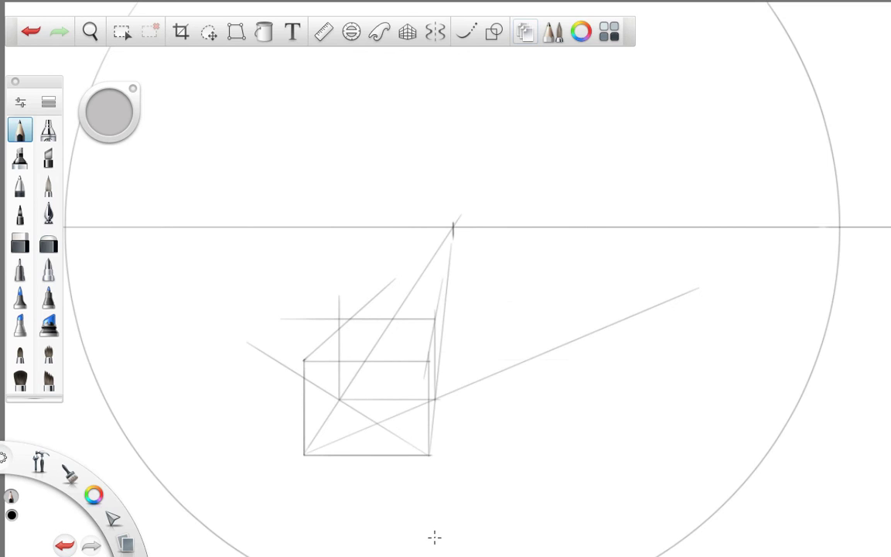
{"action": "left_click_drag", "start_coordinate": [339, 313], "coordinate": [345, 311]}
{"action": "key", "text": "ctrl+z"}
{"action": "left_click", "coordinate": [324, 31]}
{"action": "left_click_drag", "start_coordinate": [456, 360], "coordinate": [392, 319]}
{"action": "key", "text": "r"}
{"action": "left_click_drag", "start_coordinate": [436, 399], "coordinate": [430, 454]}
{"action": "left_click_drag", "start_coordinate": [302, 349], "coordinate": [304, 360]}
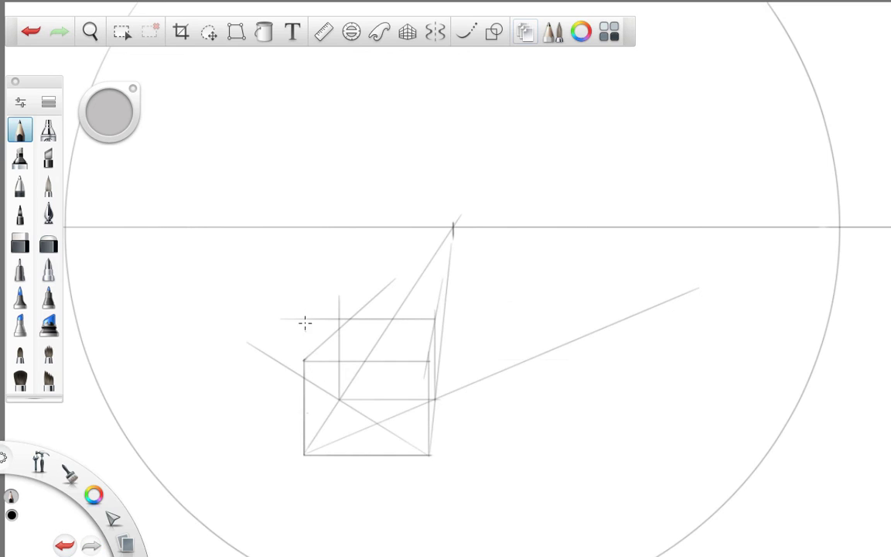